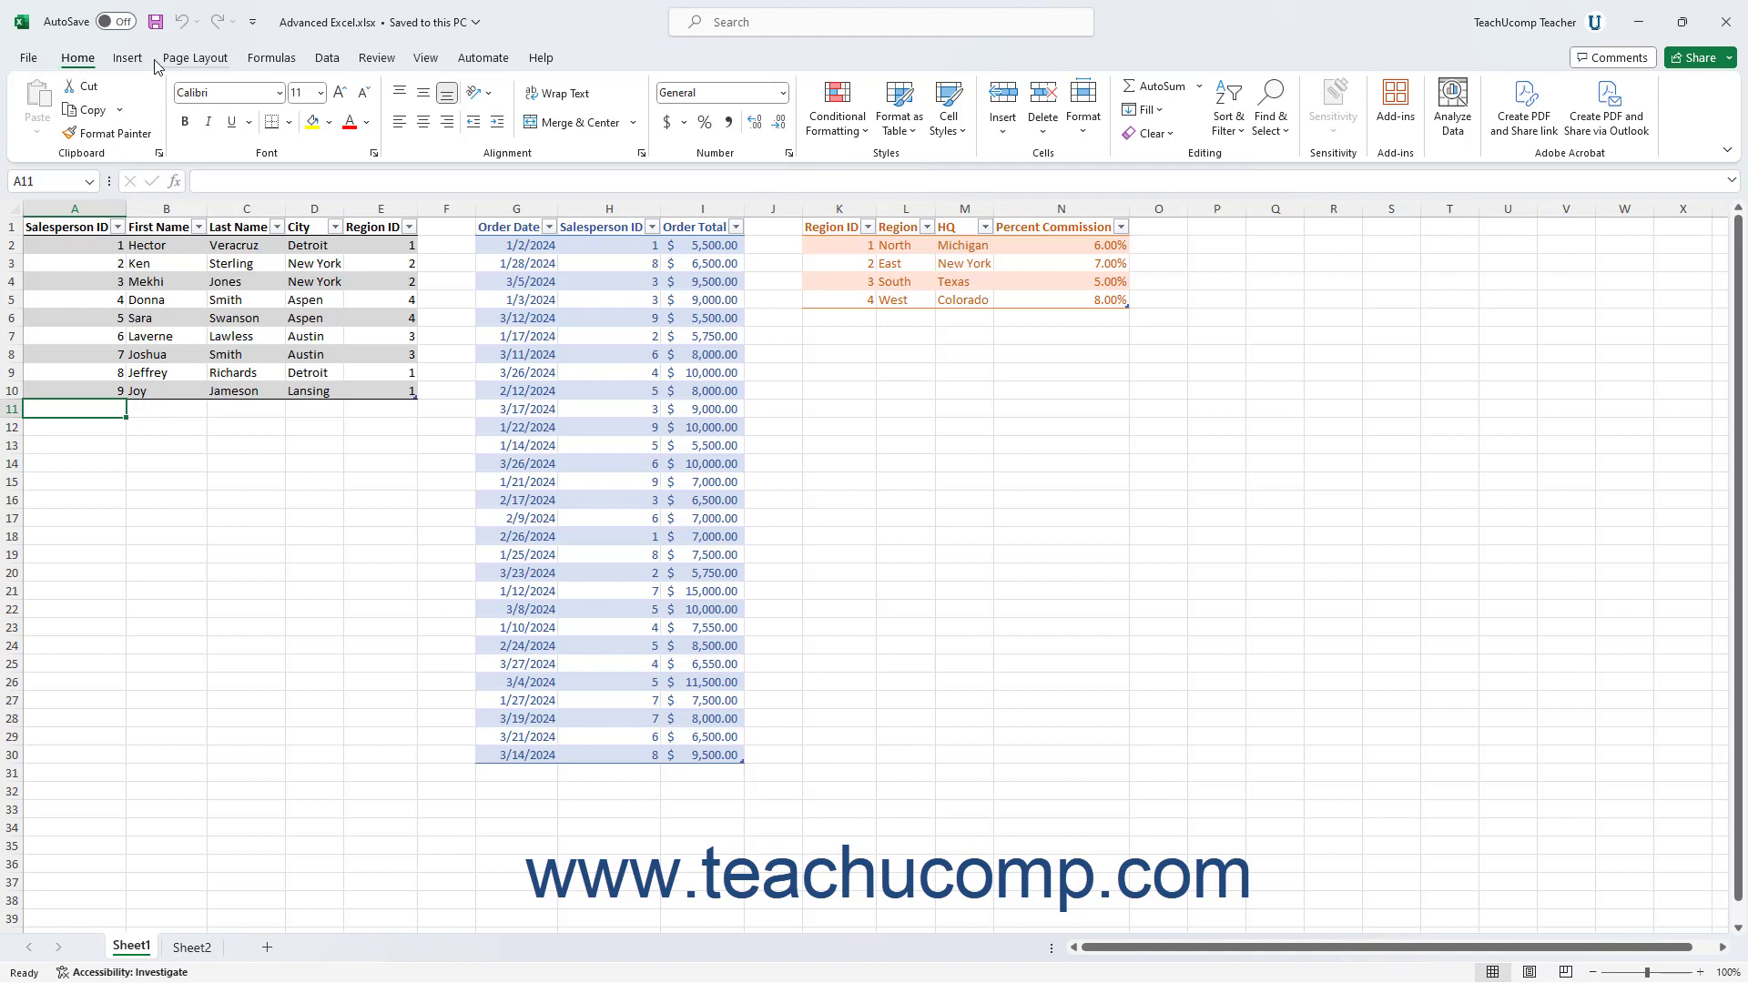
Visit the File screen, return to the sheet, and glance at the Insert and Home commands
click(171, 61)
click(78, 61)
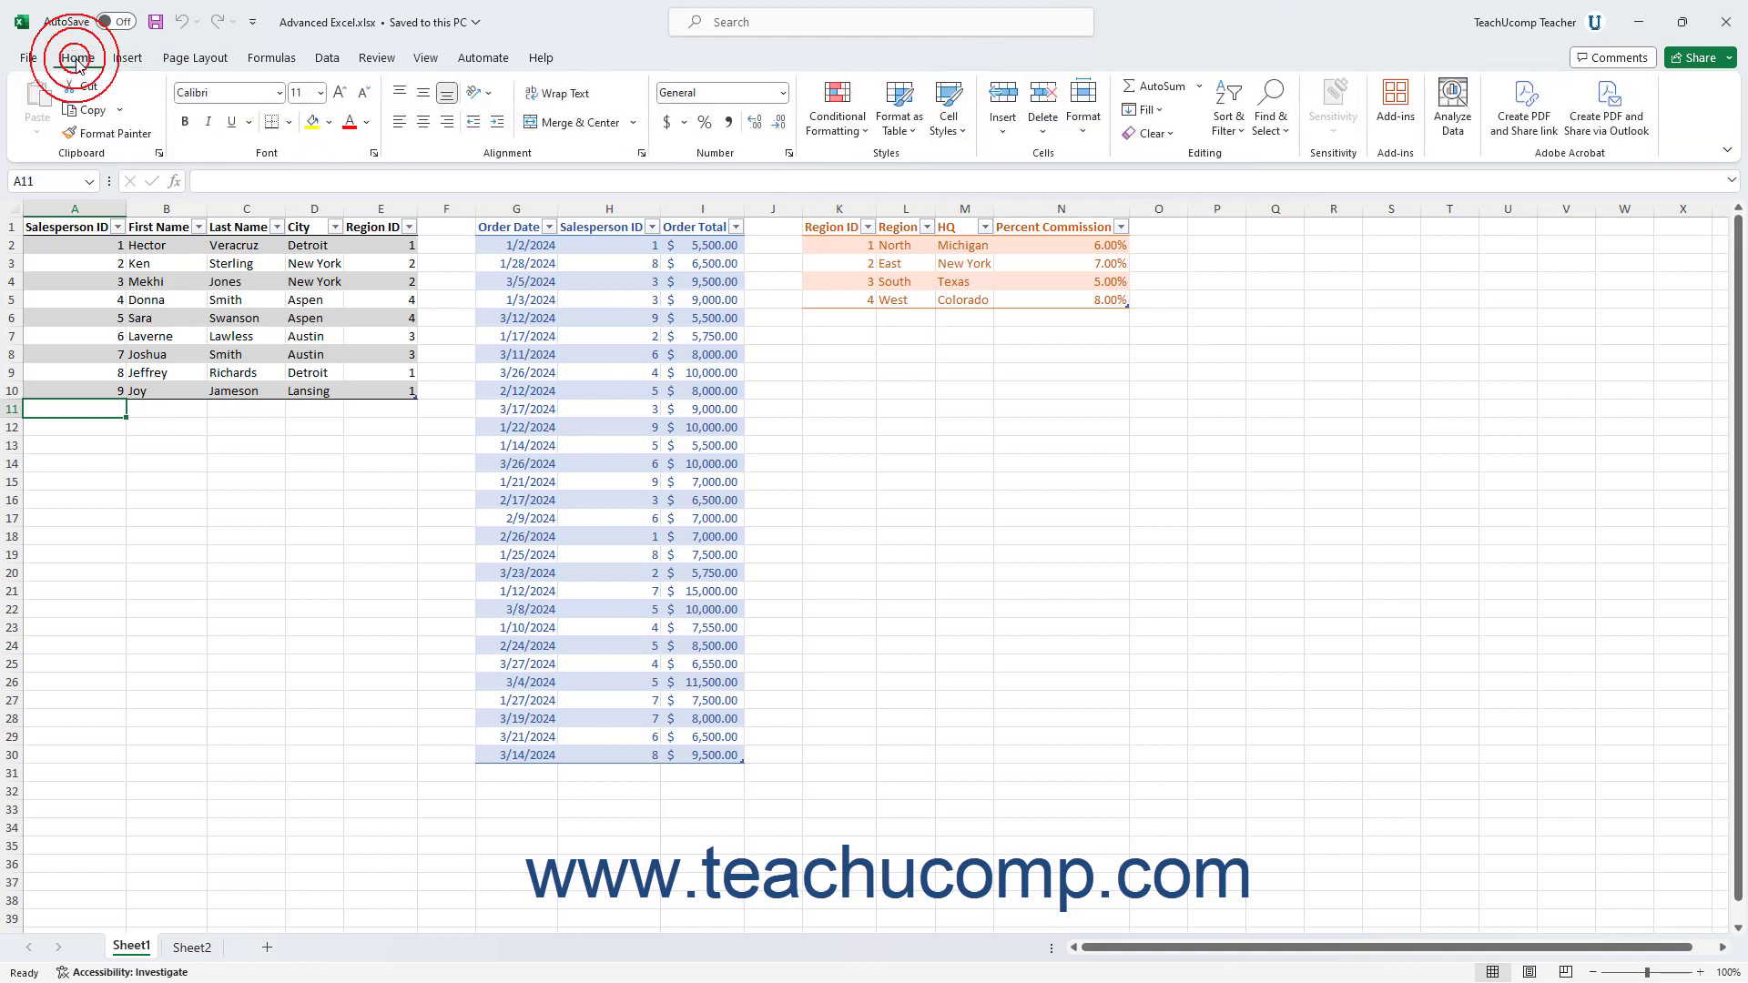
click(27, 59)
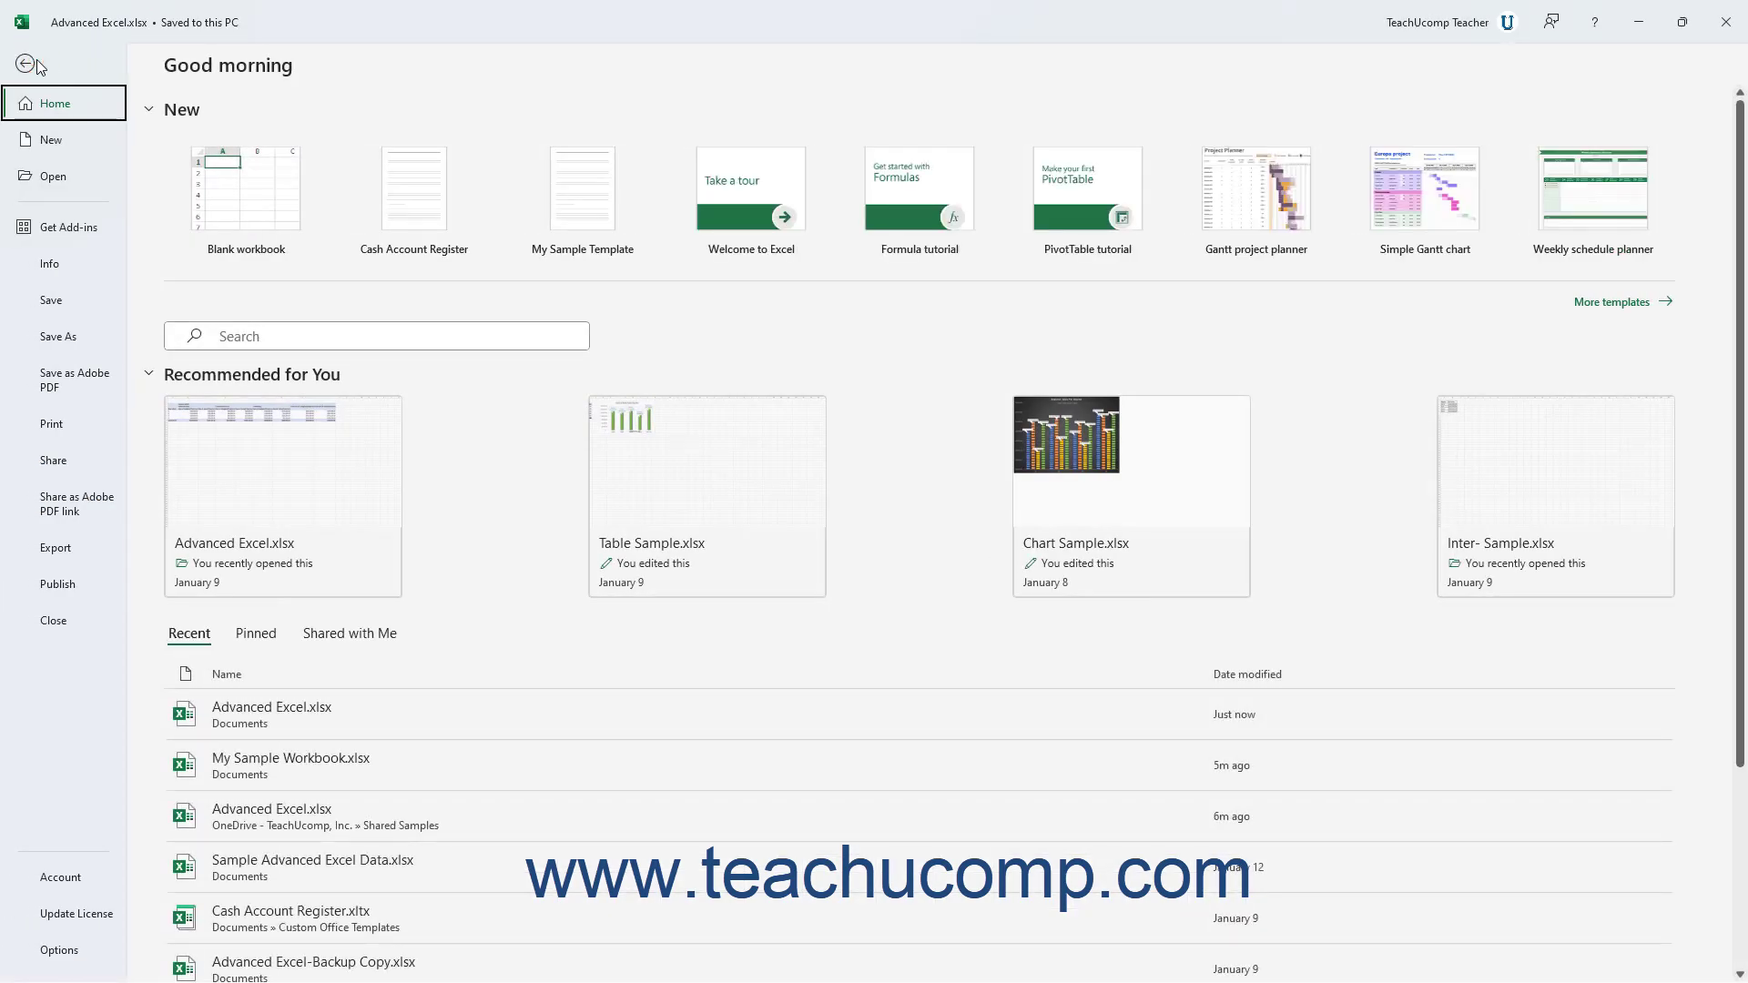
click(27, 63)
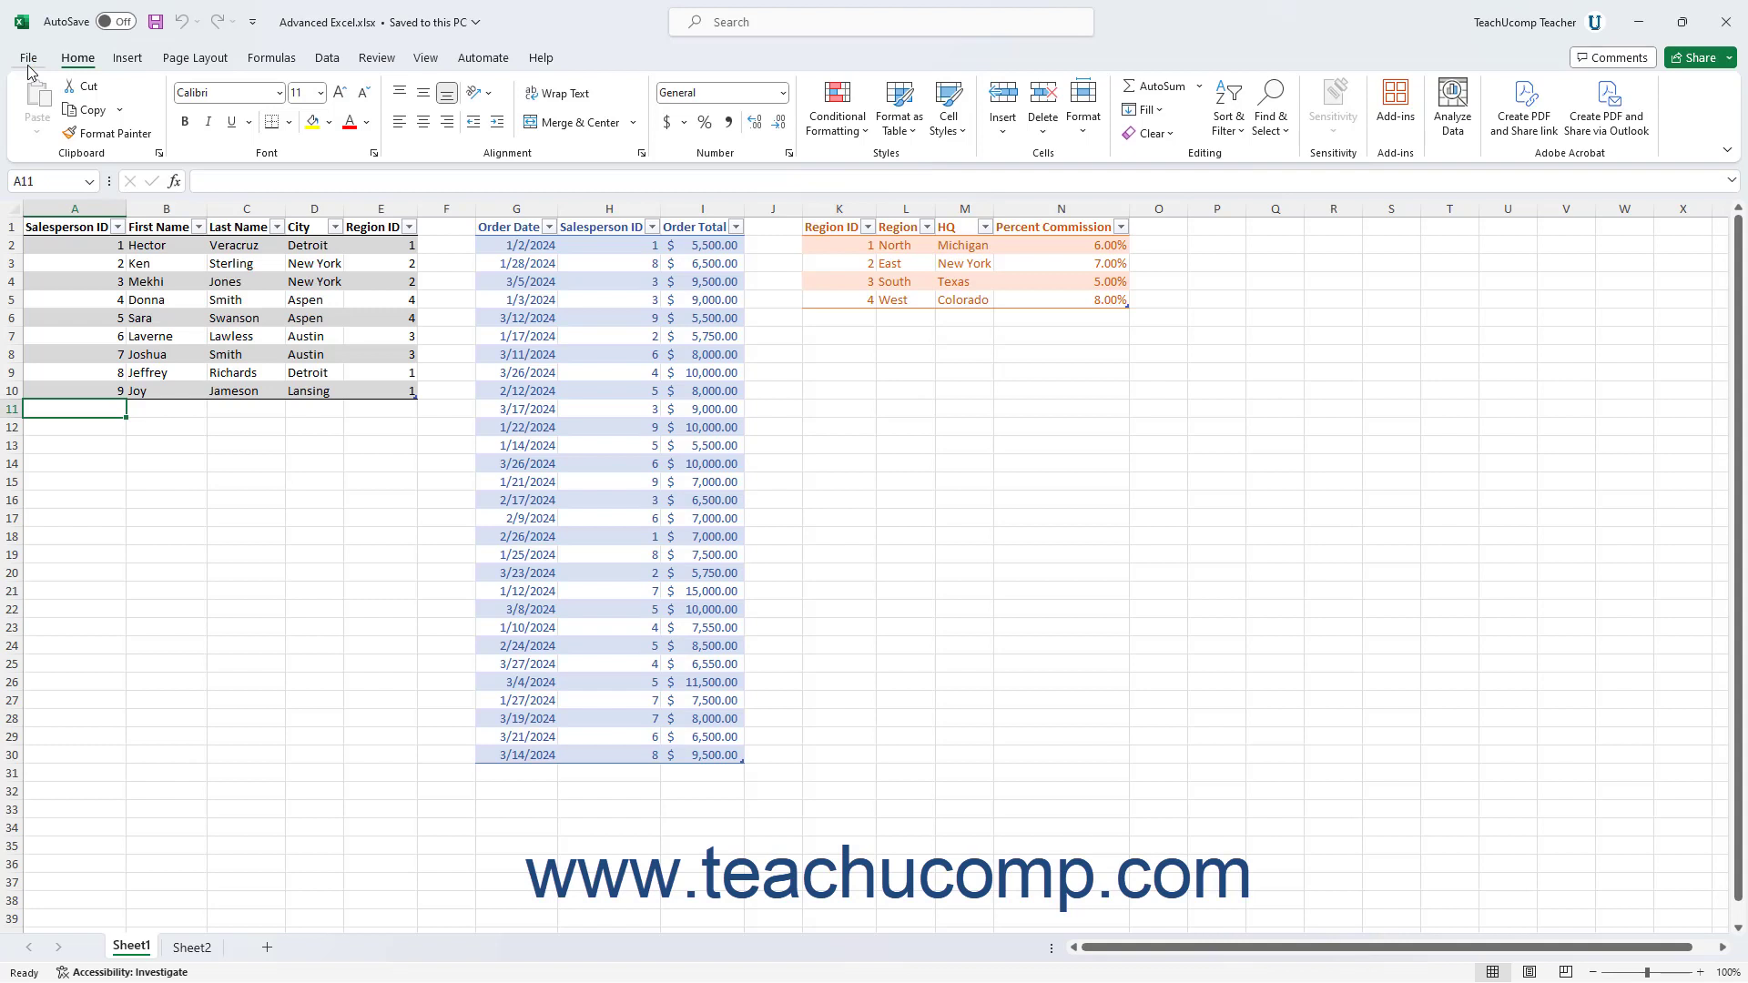
click(127, 62)
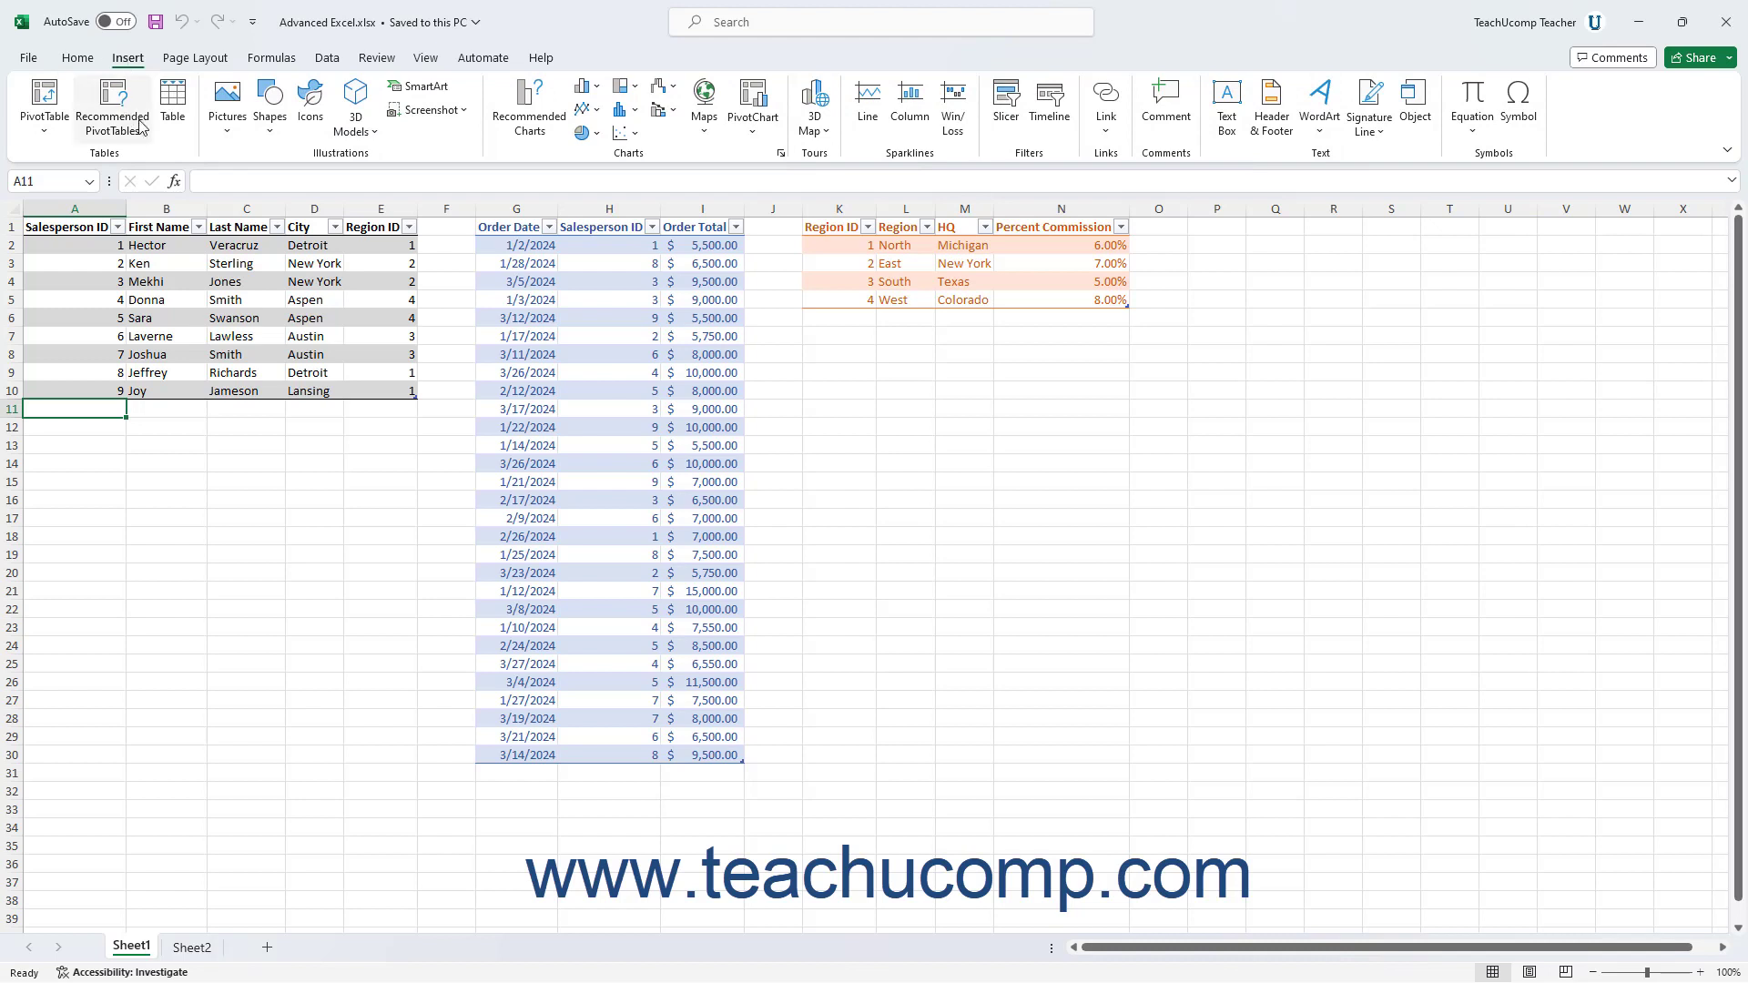
click(78, 58)
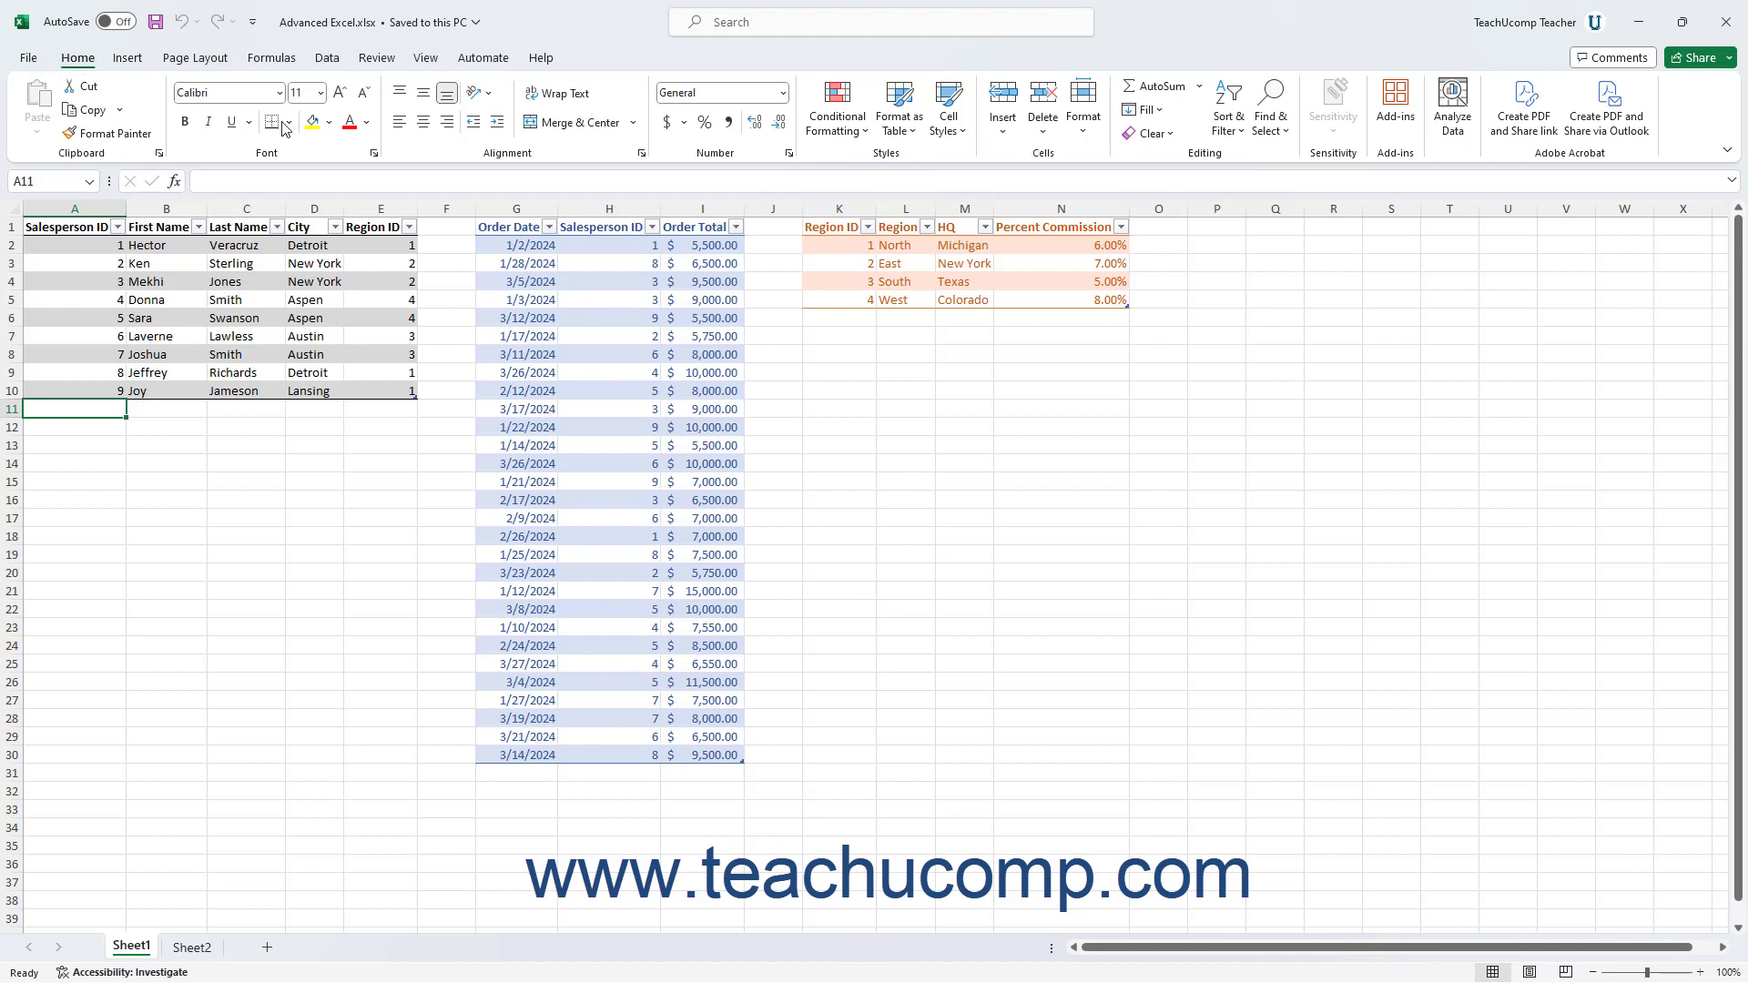
Bring up the full number formatting options from Home and close them unchanged
click(791, 154)
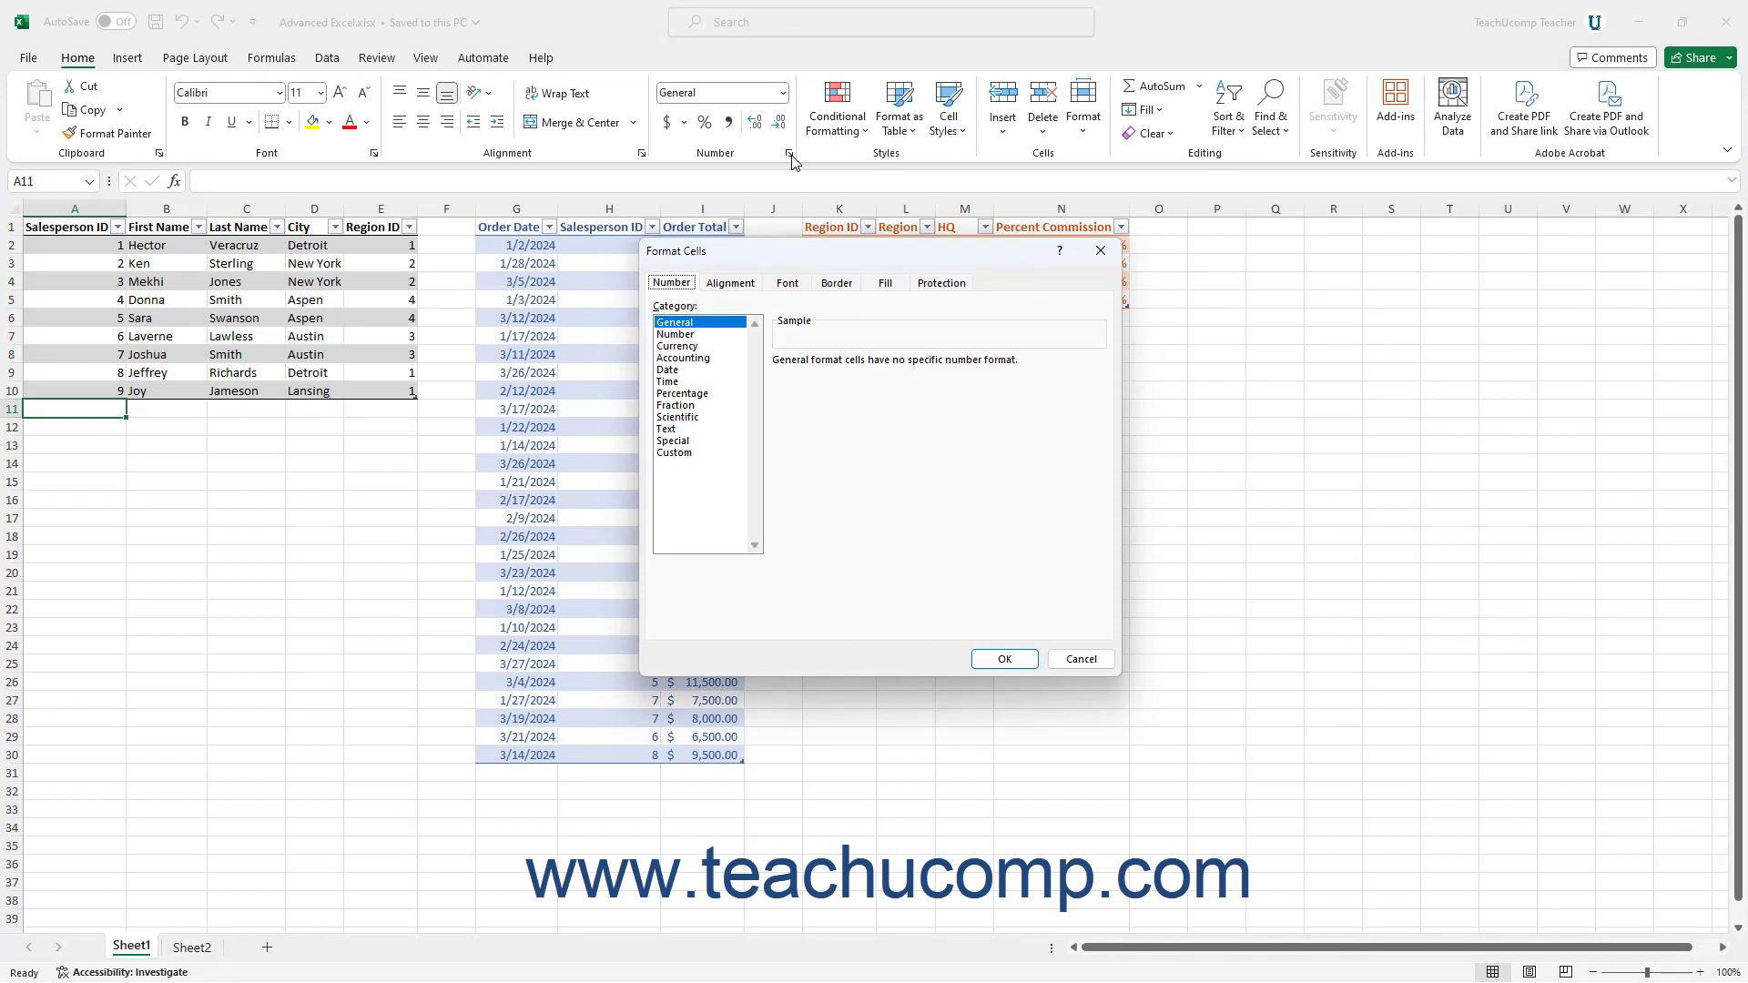
click(805, 252)
click(1099, 250)
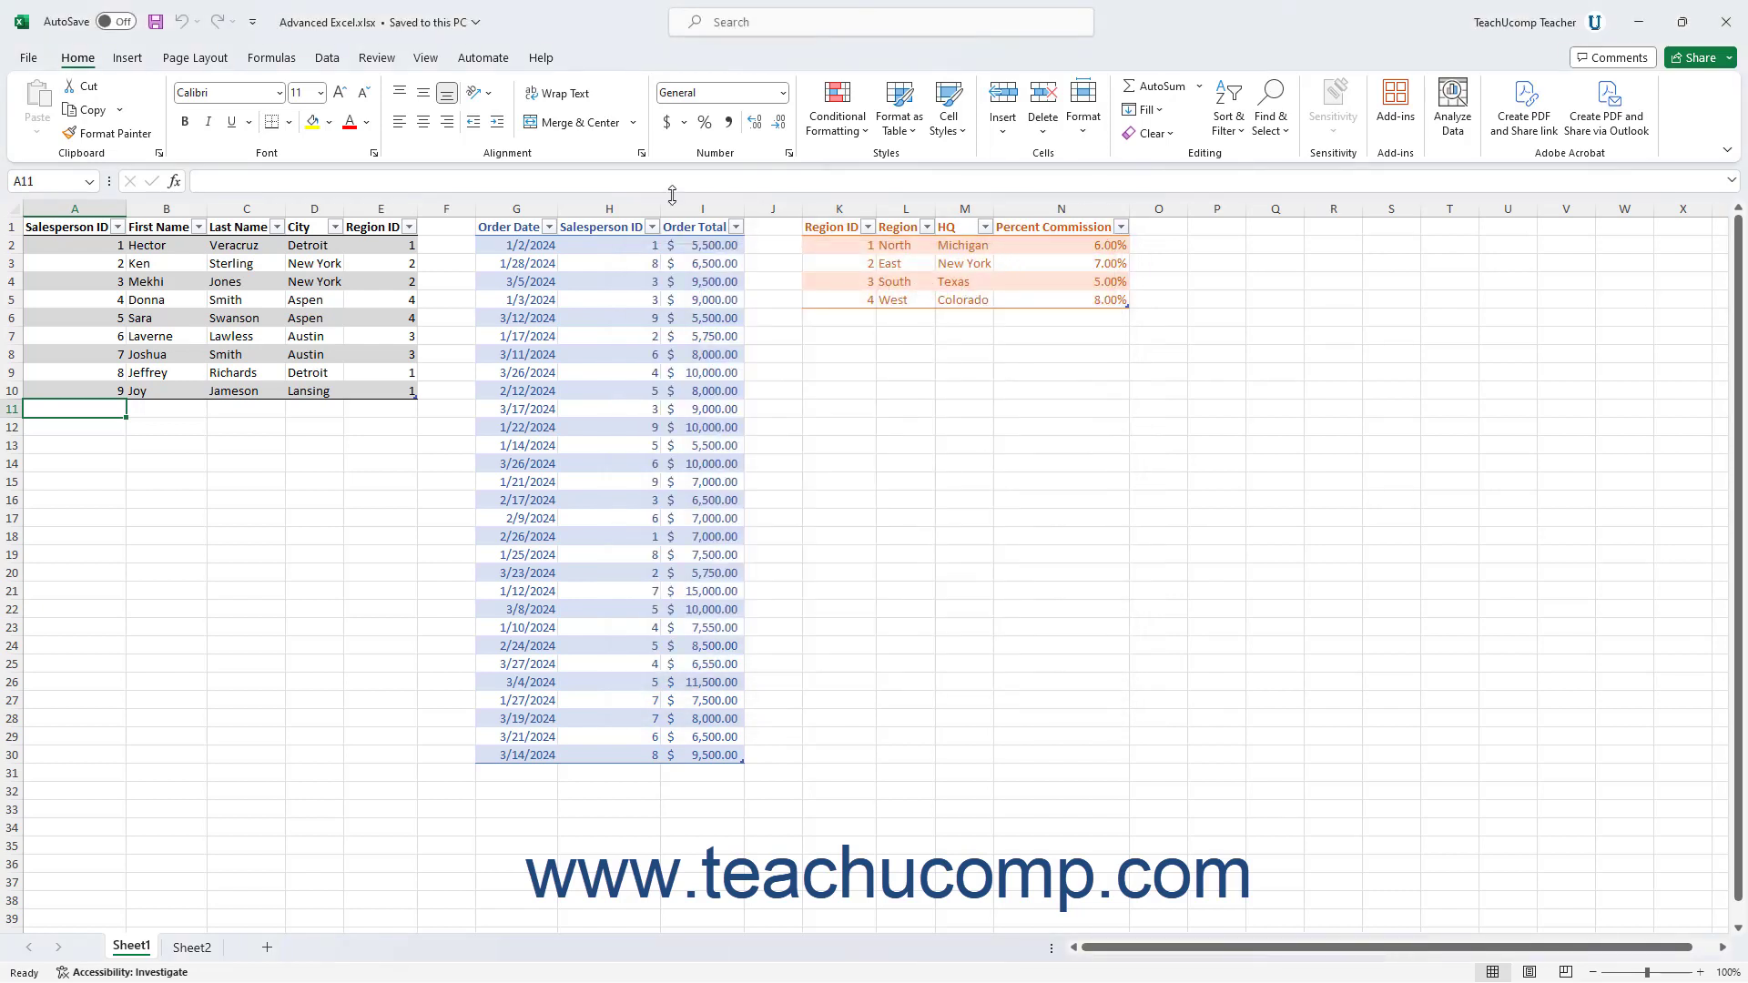
Collapse the ribbon by double-clicking Home, then restore the full commands
click(81, 66)
double_click(80, 62)
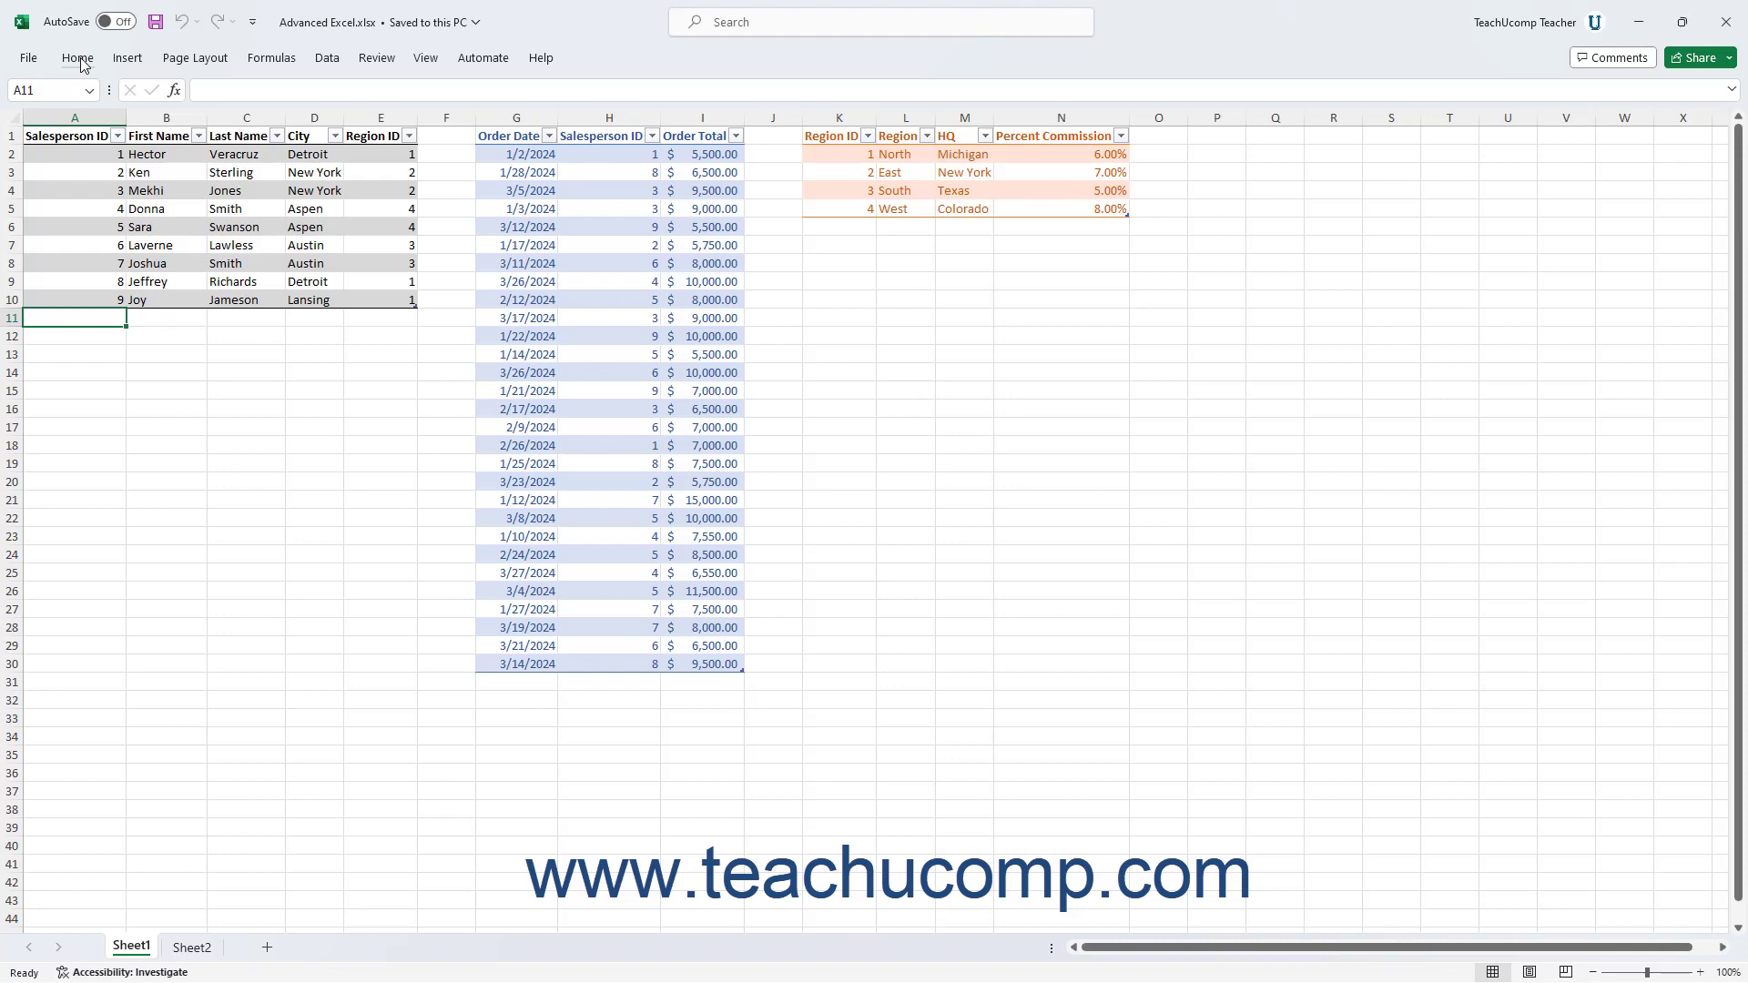
double_click(80, 62)
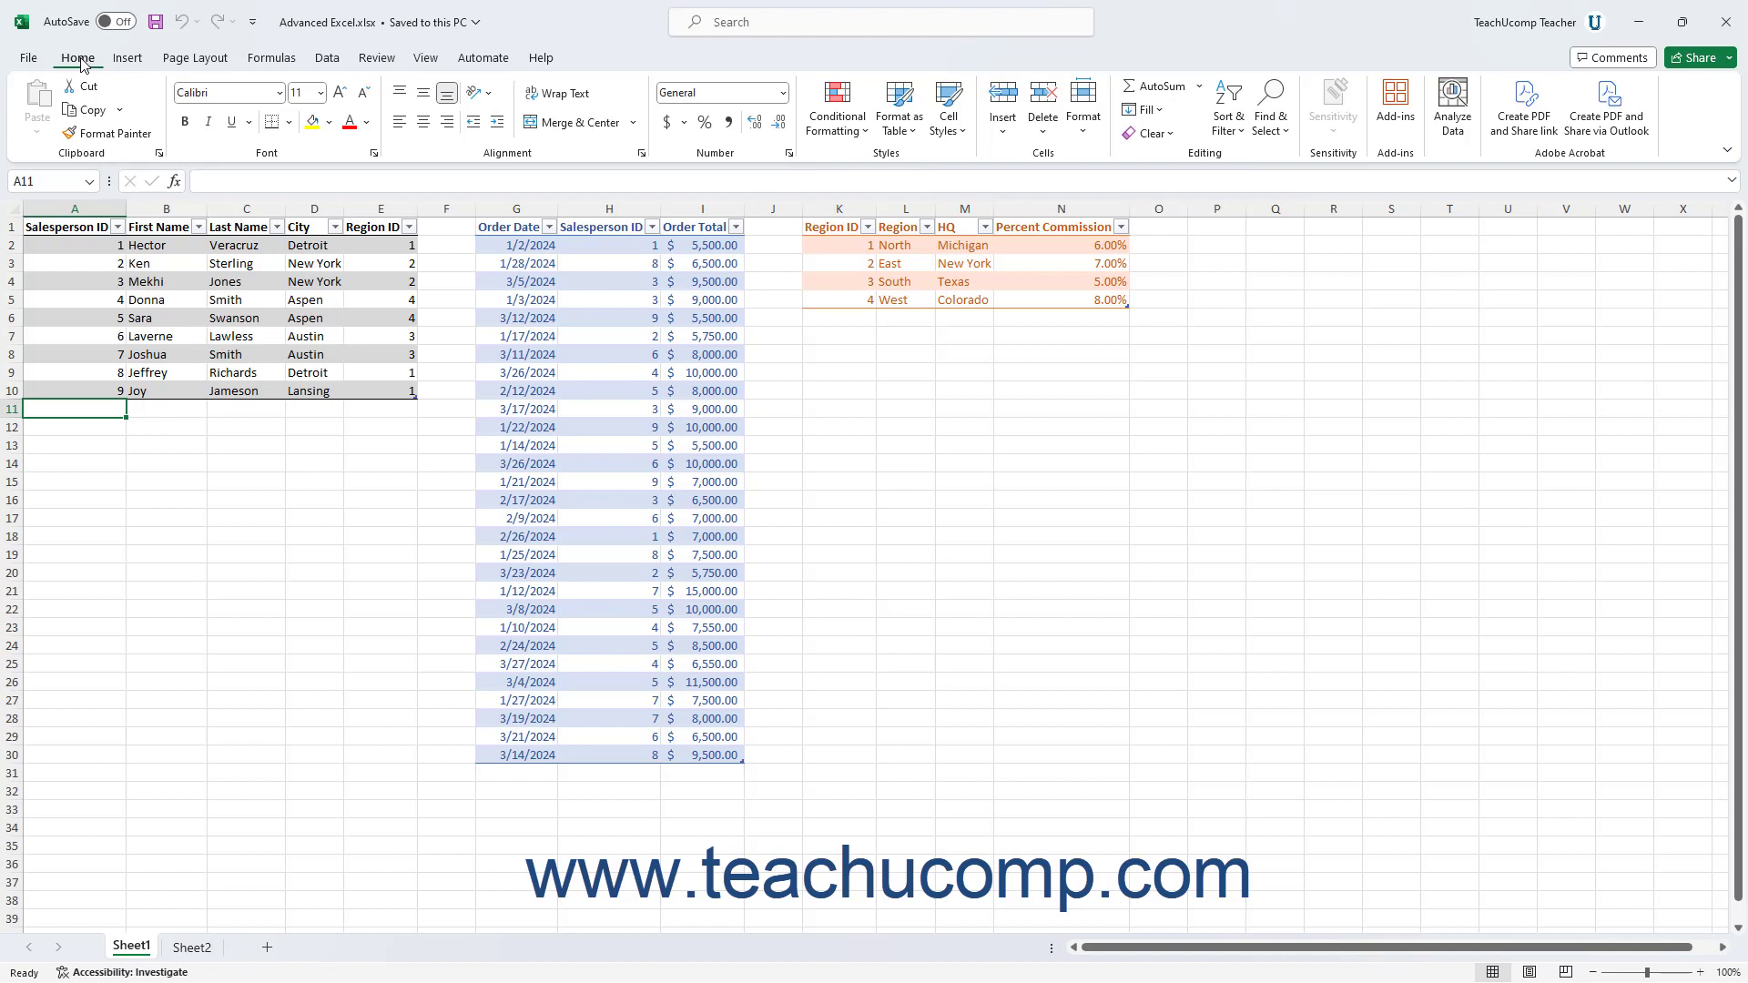
Tour every ribbon tab from Insert through Help and return to Home
click(128, 58)
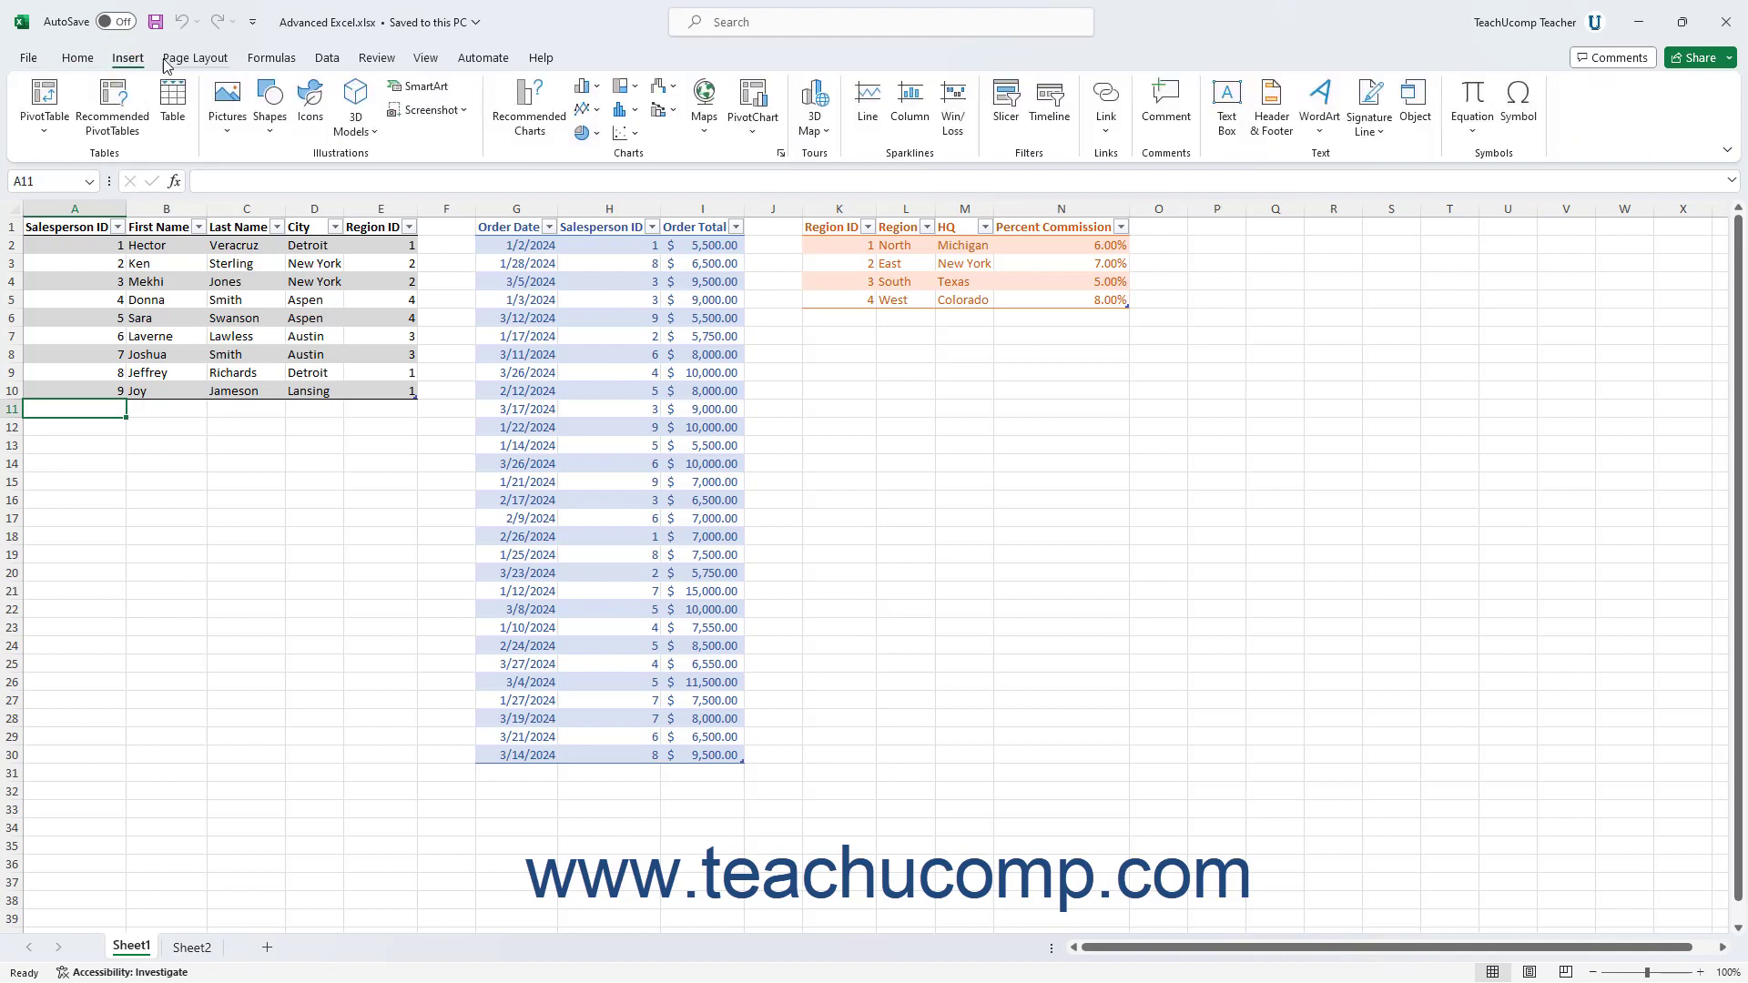
click(192, 58)
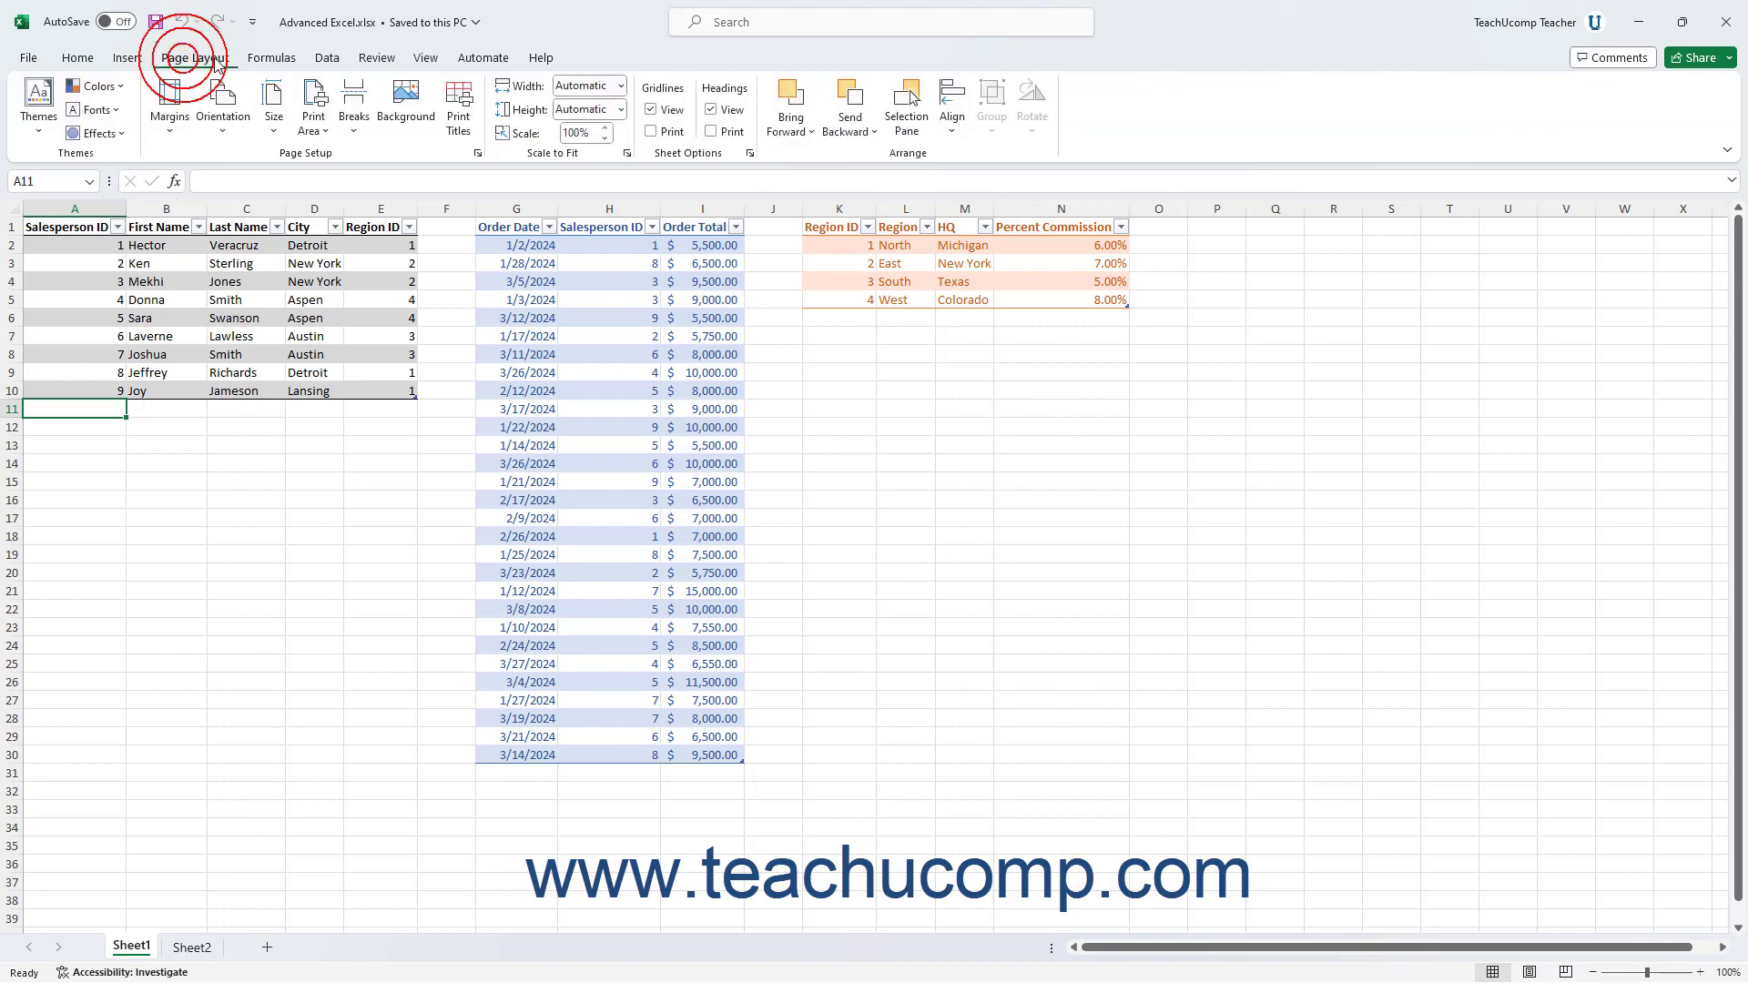
click(273, 59)
click(328, 58)
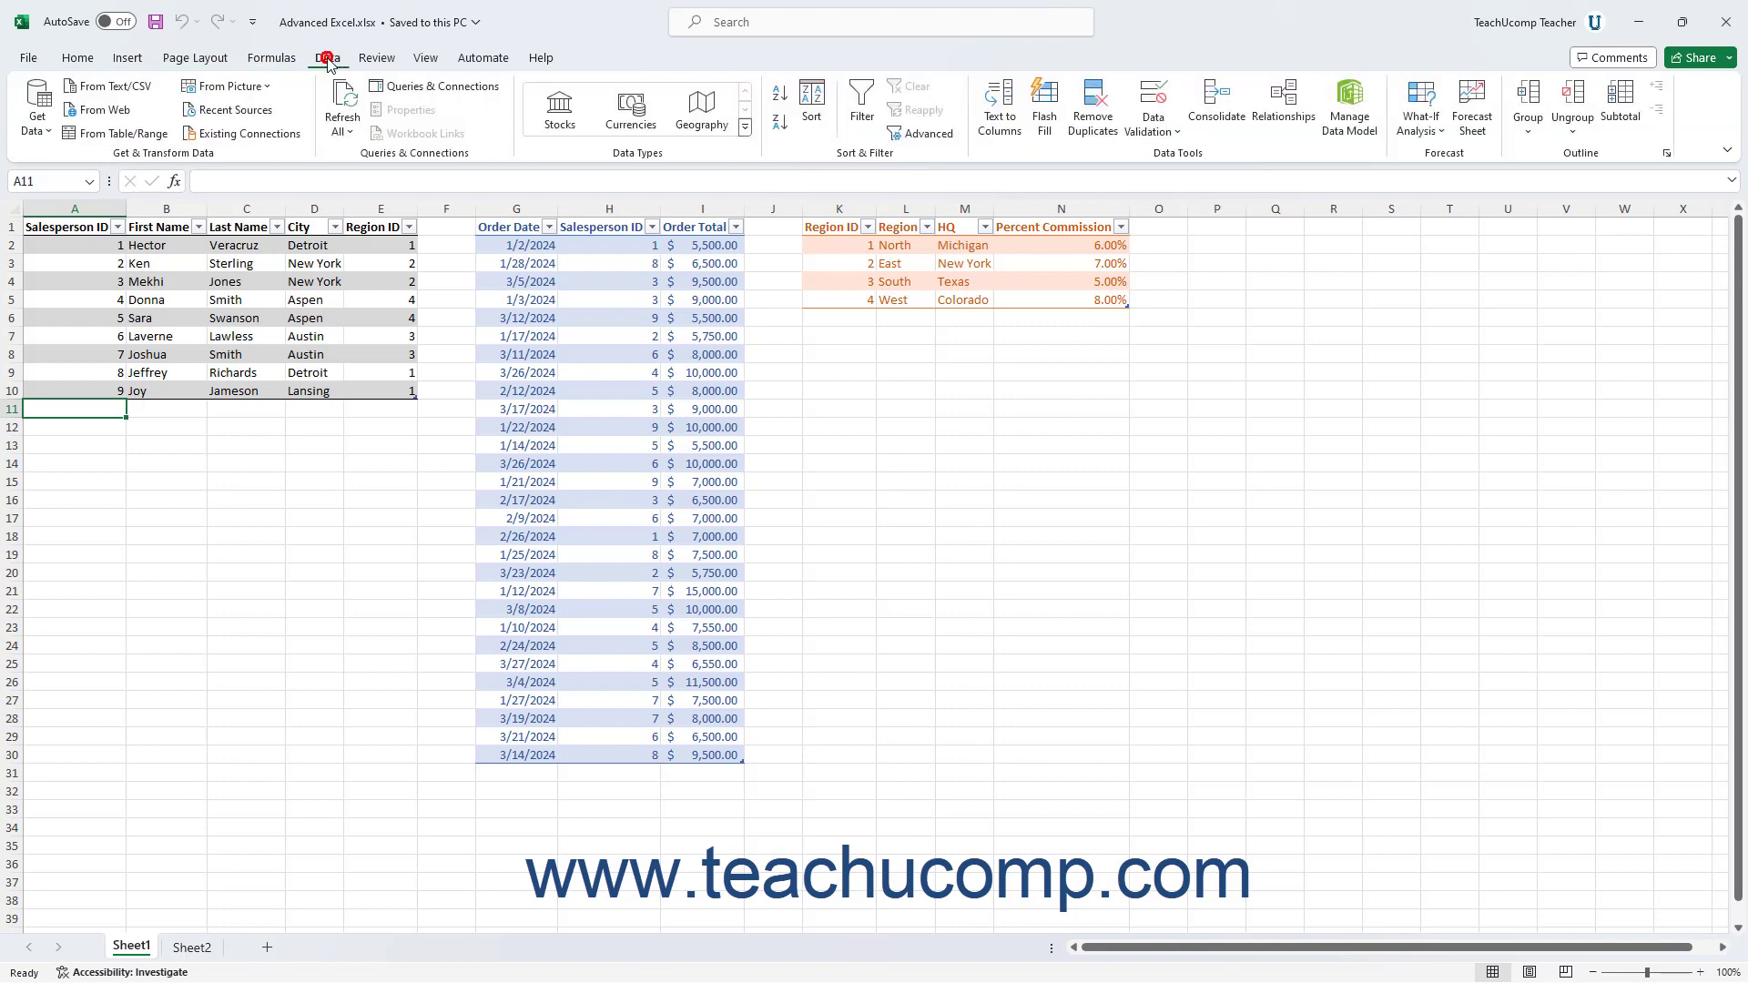
click(377, 59)
click(426, 58)
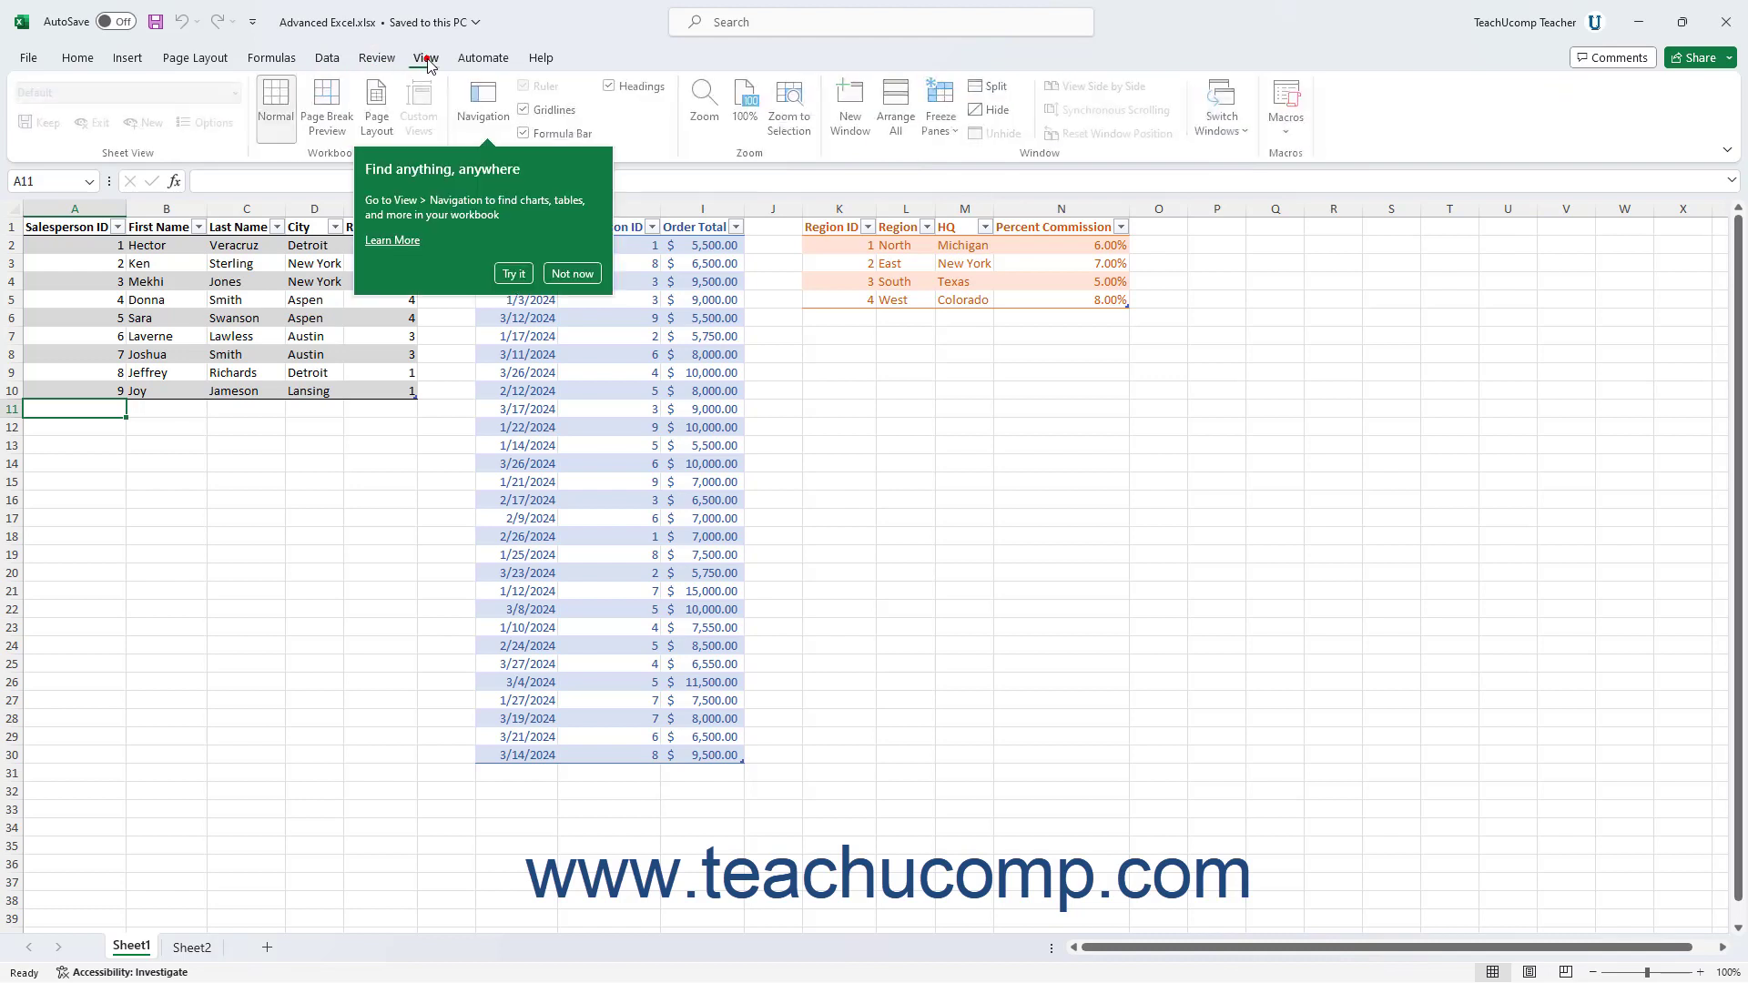
click(480, 59)
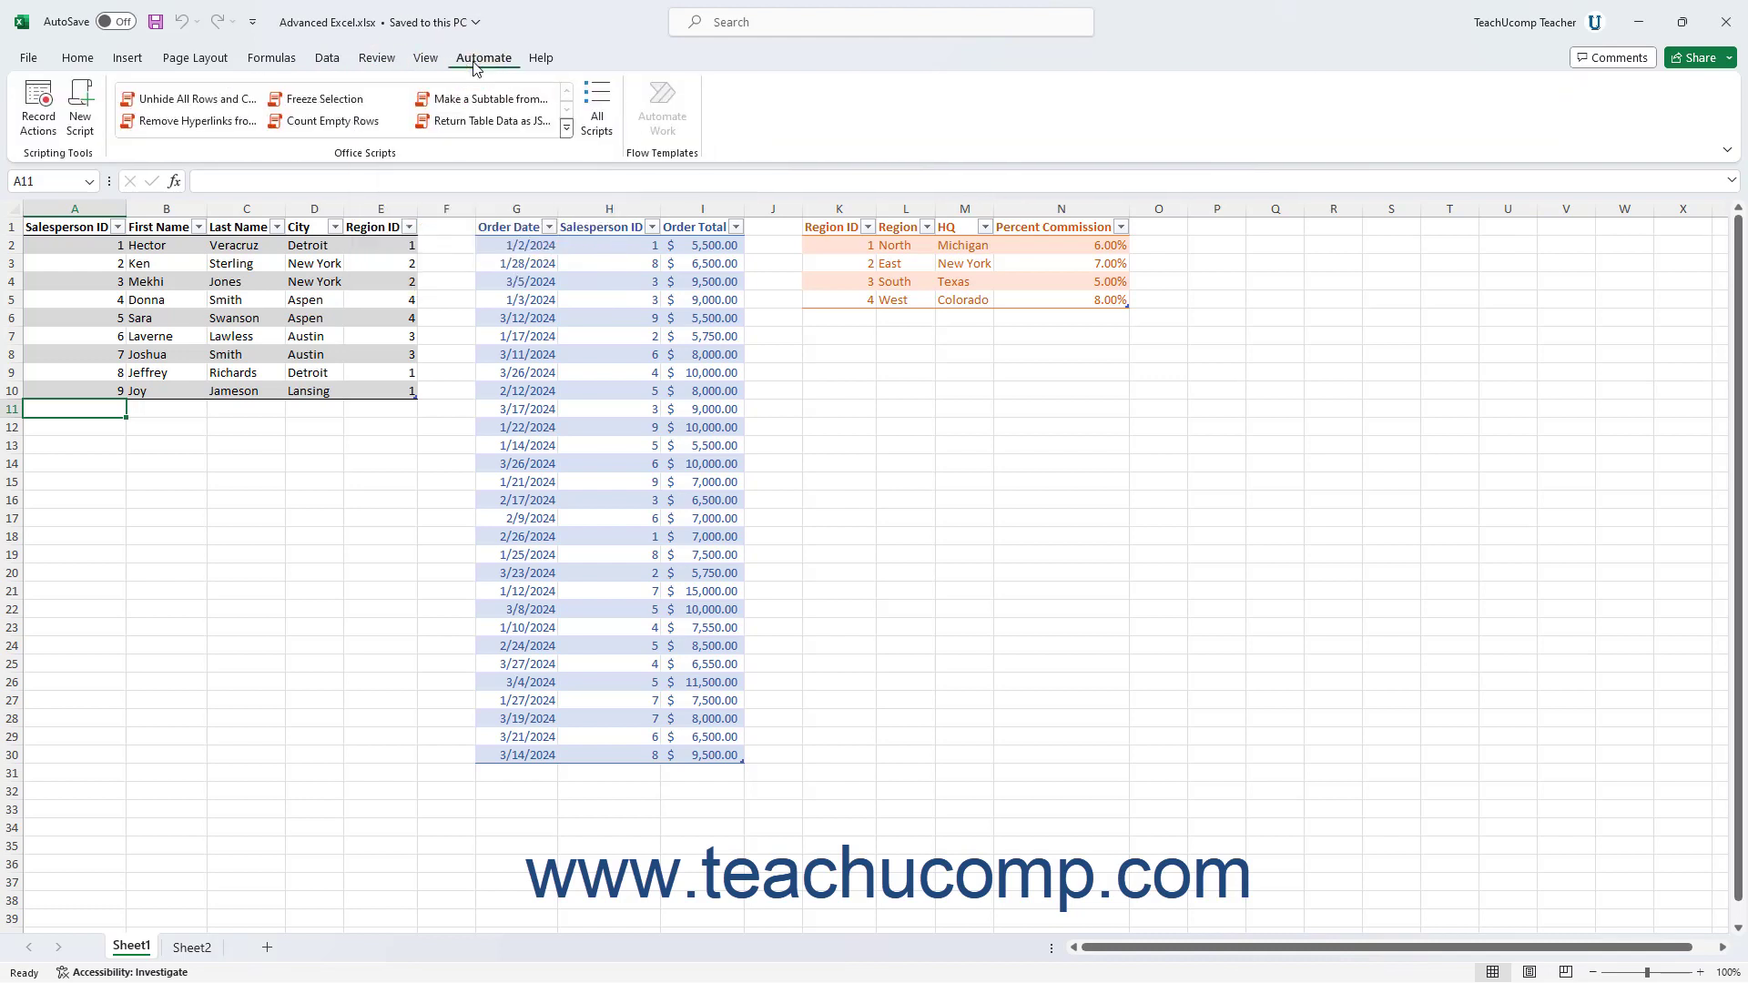
click(542, 58)
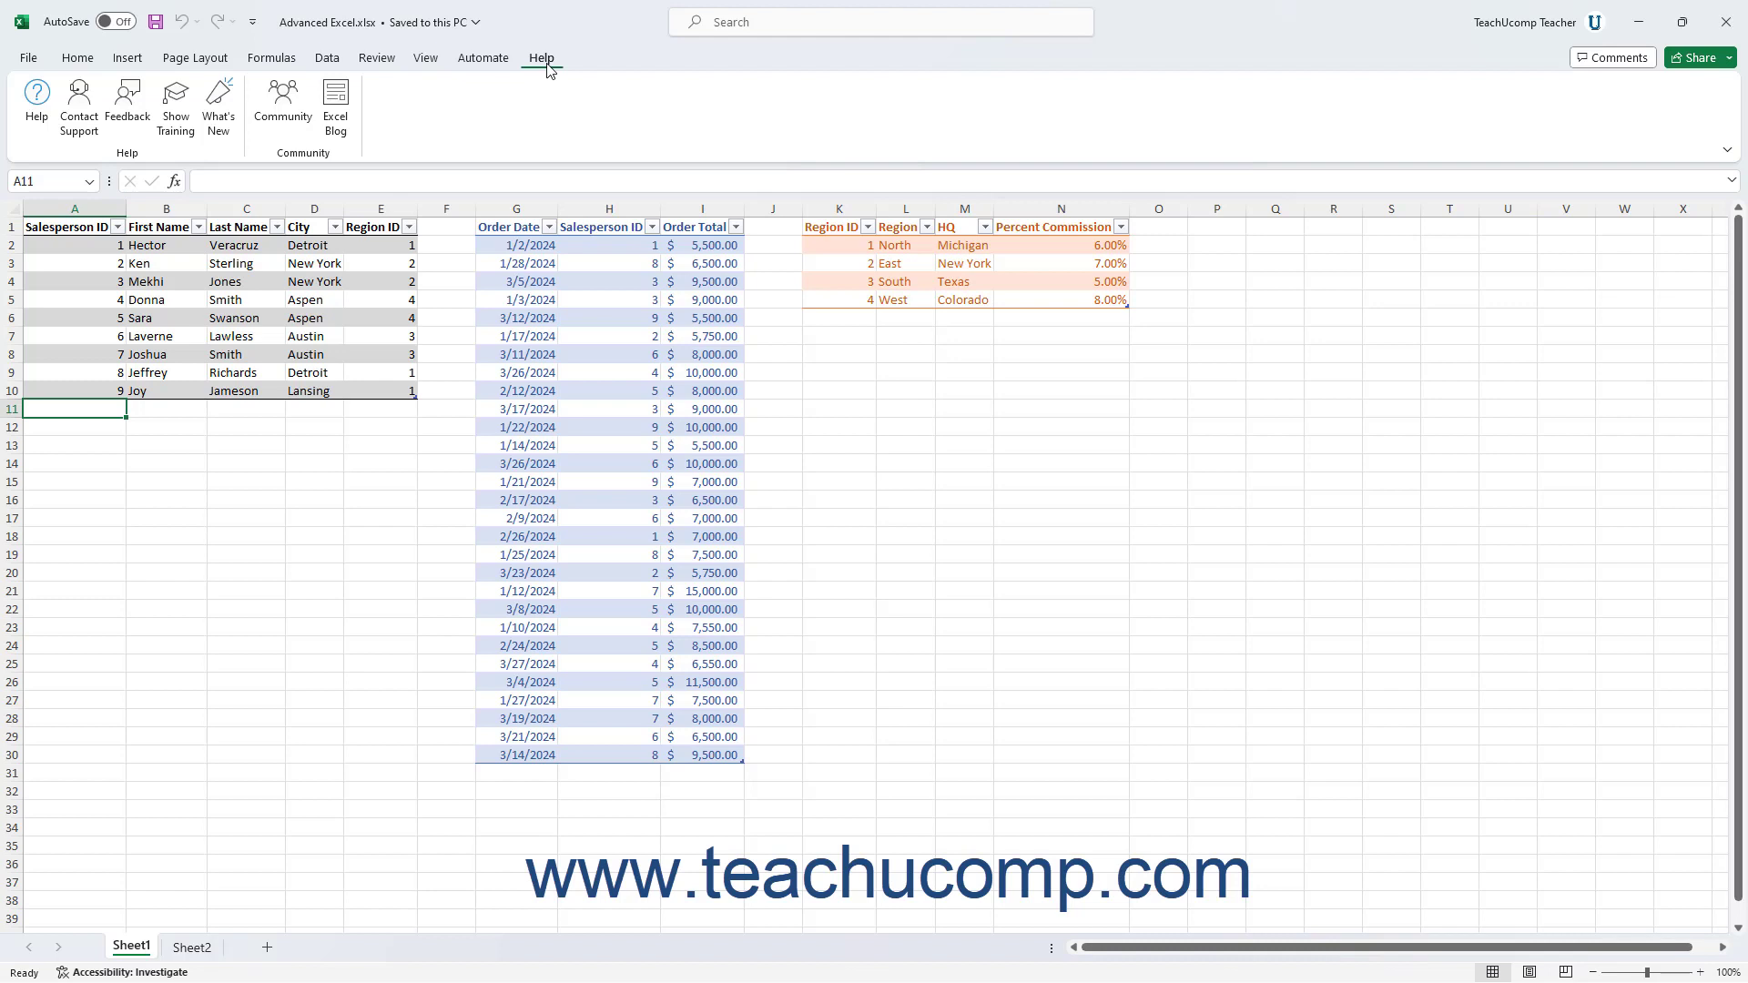
click(82, 63)
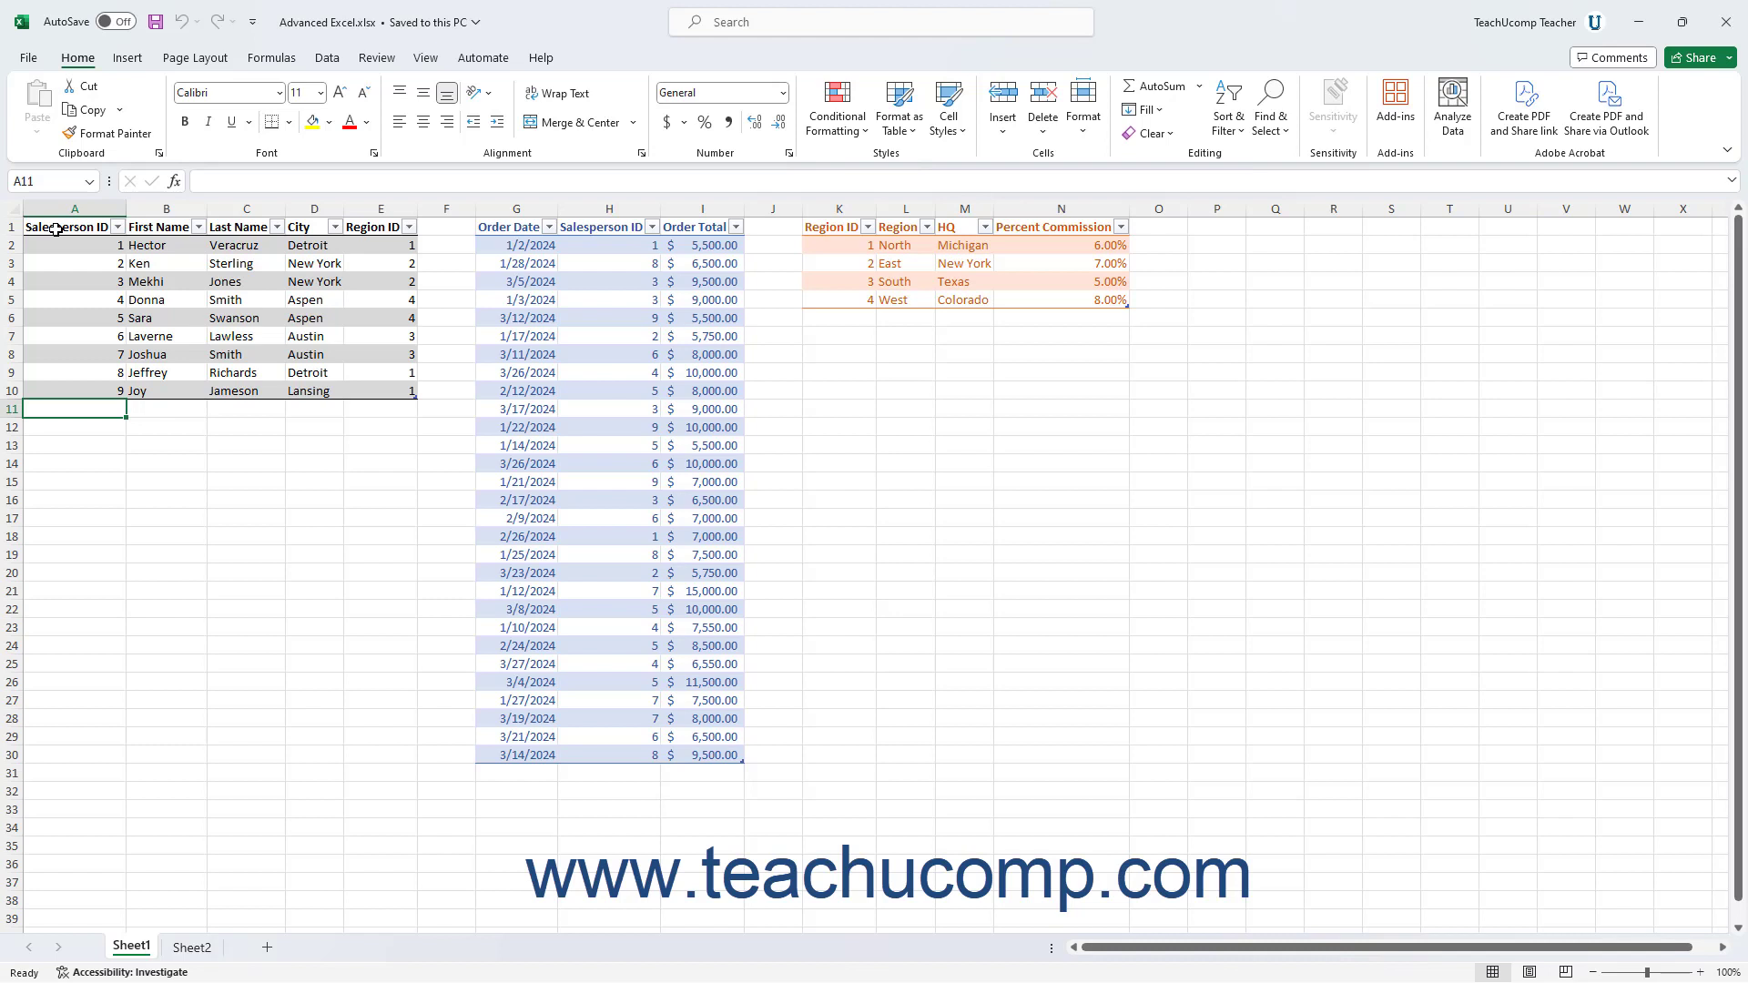
Select the Salesperson ID header to reveal Table Design, then select cell B12 outside the tables
click(55, 229)
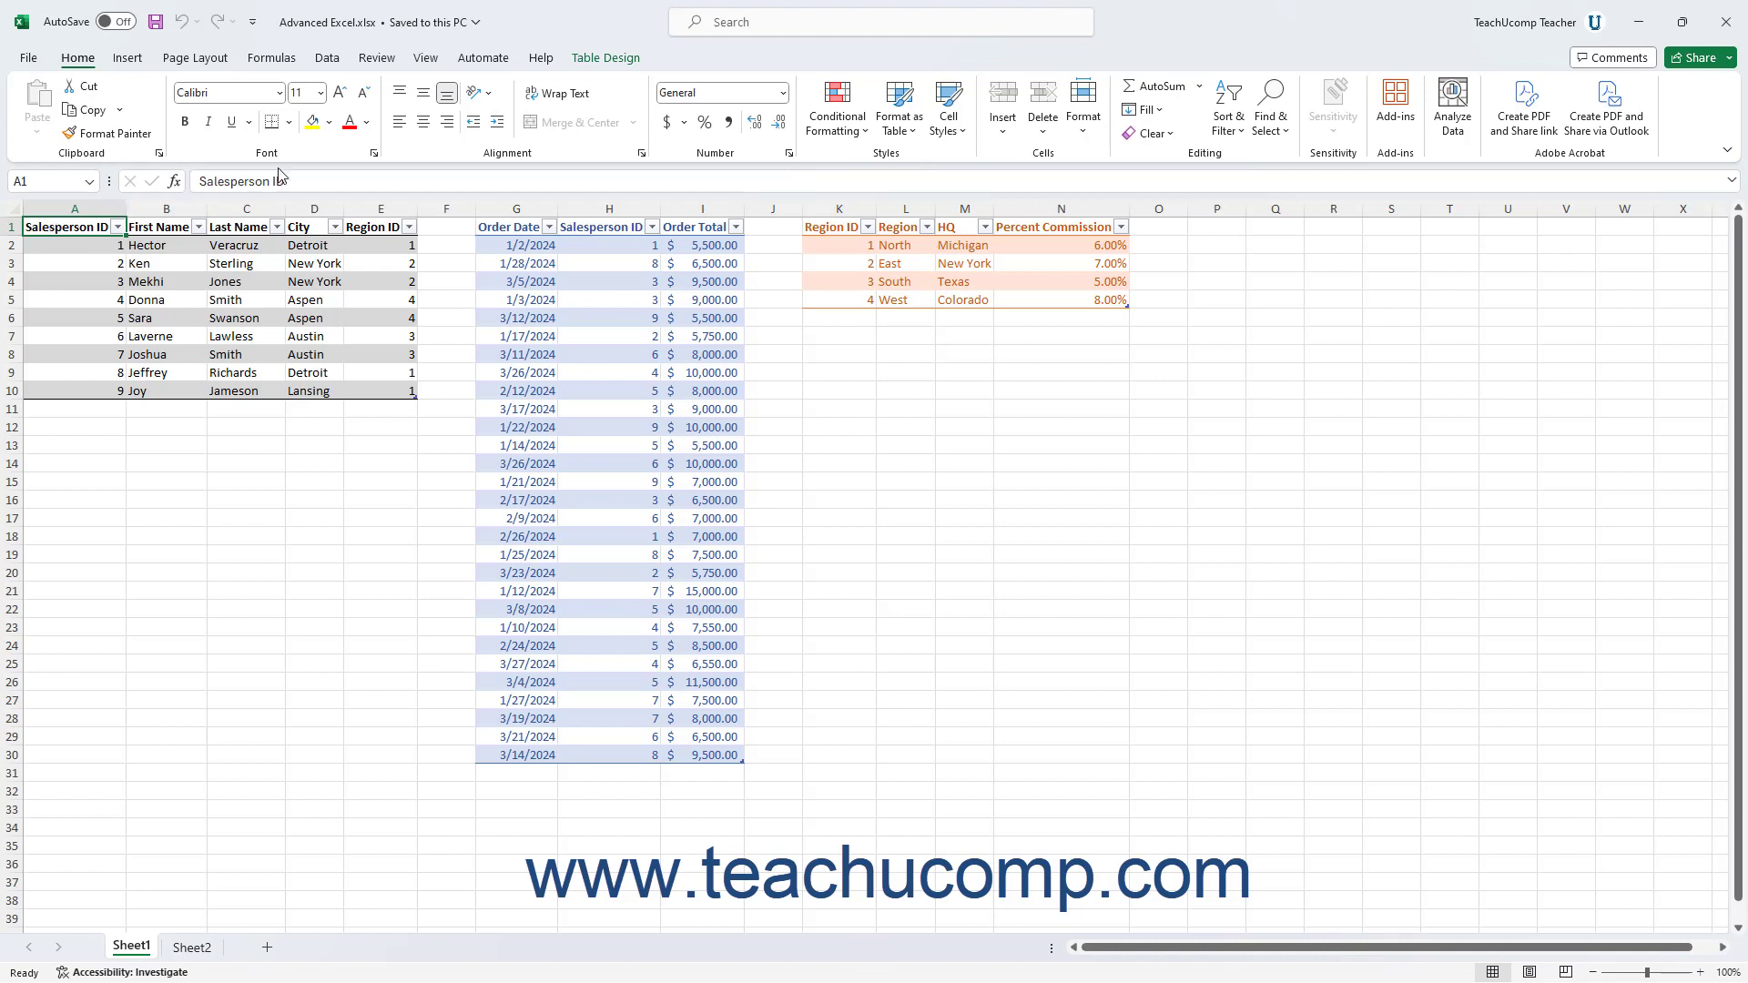
click(589, 58)
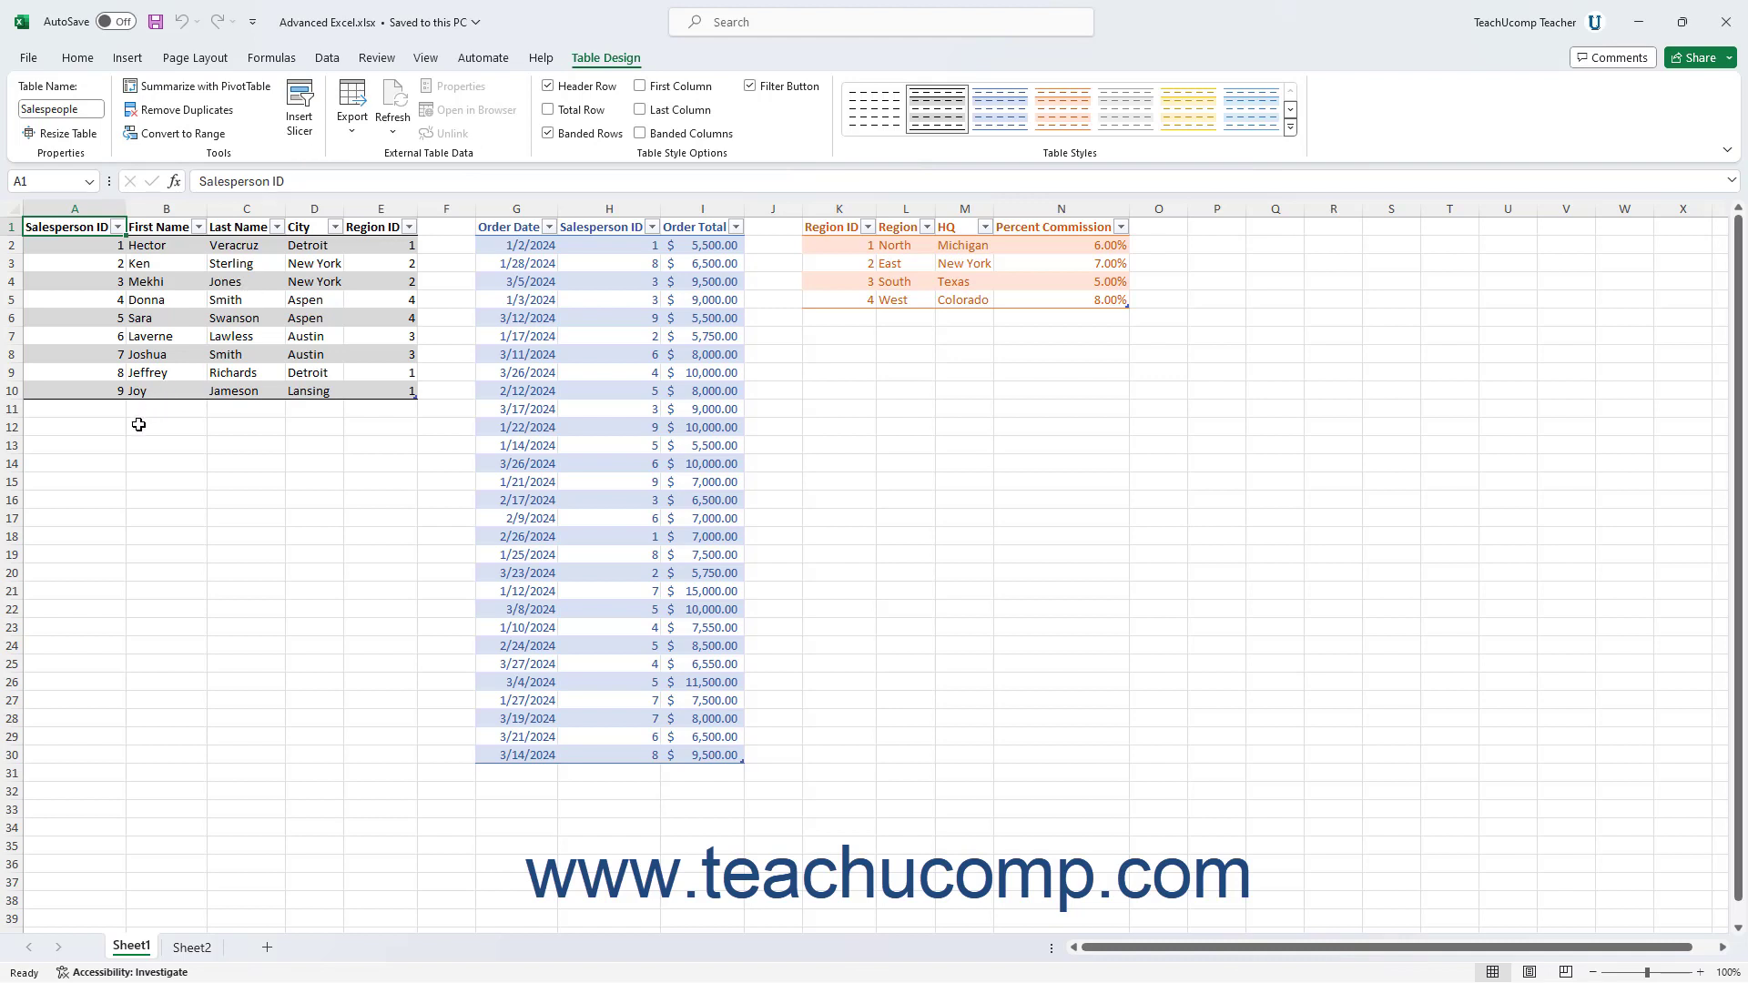
click(139, 424)
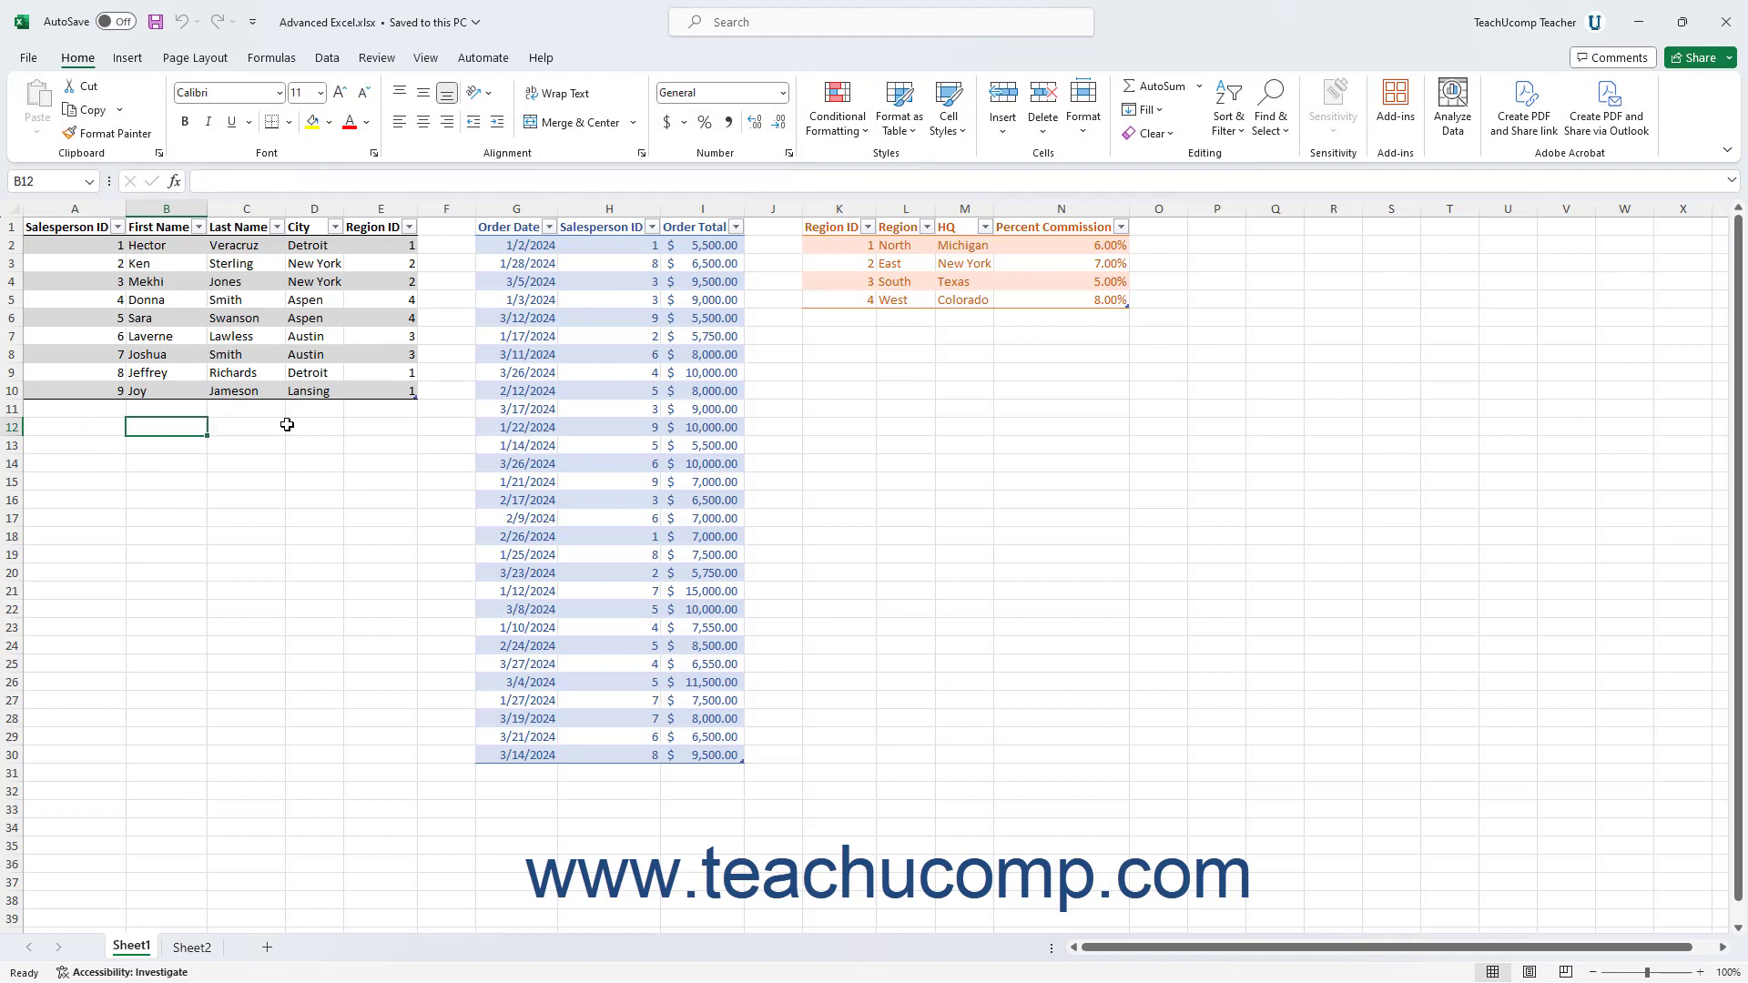
Choose Full-screen mode from Ribbon Display Options and temporarily reveal the commands
click(1727, 155)
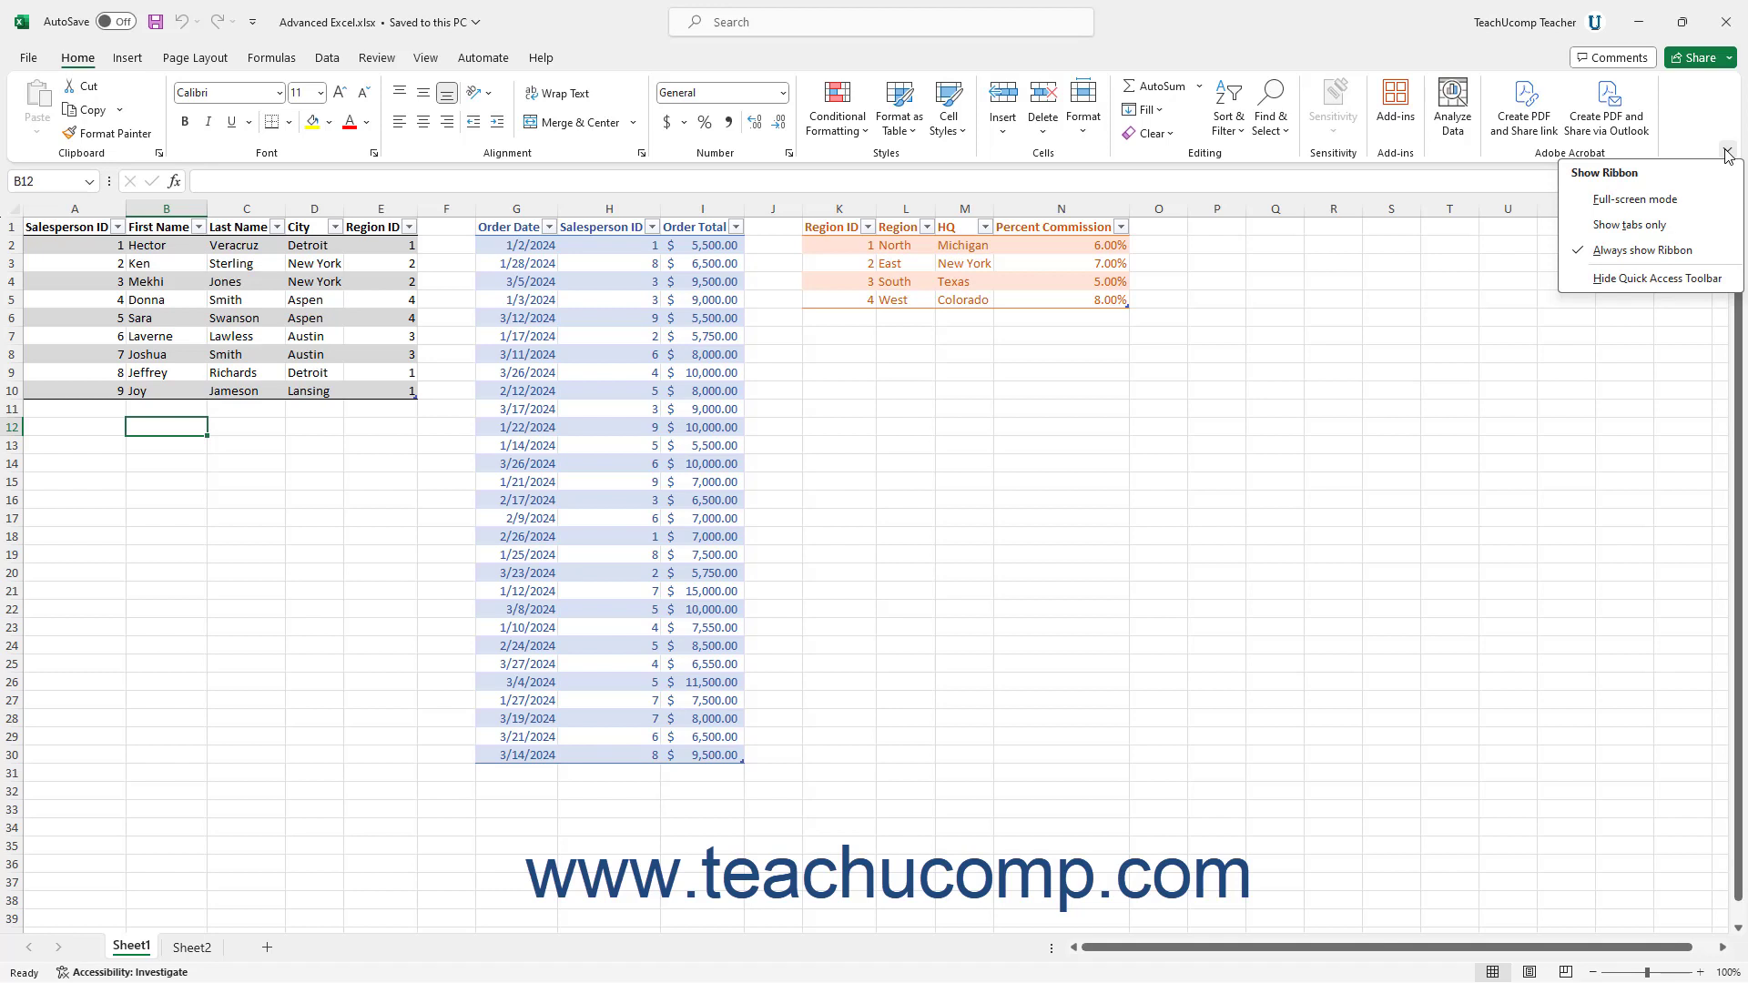
click(1673, 205)
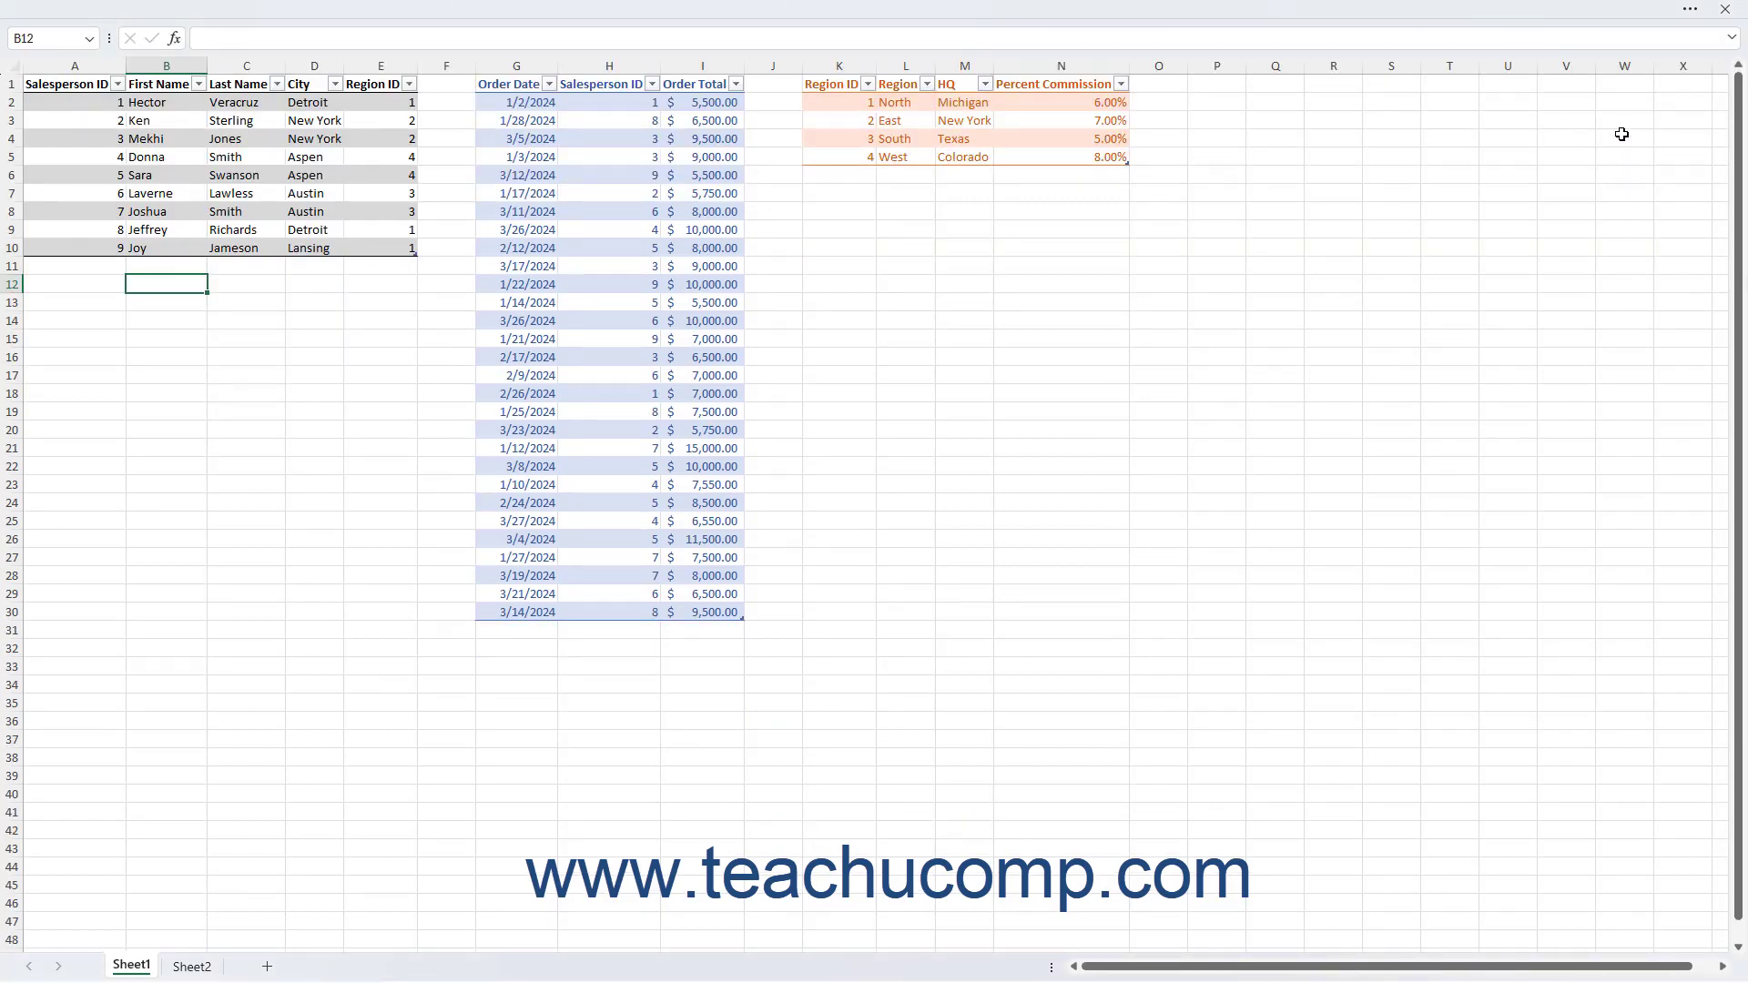
click(1692, 13)
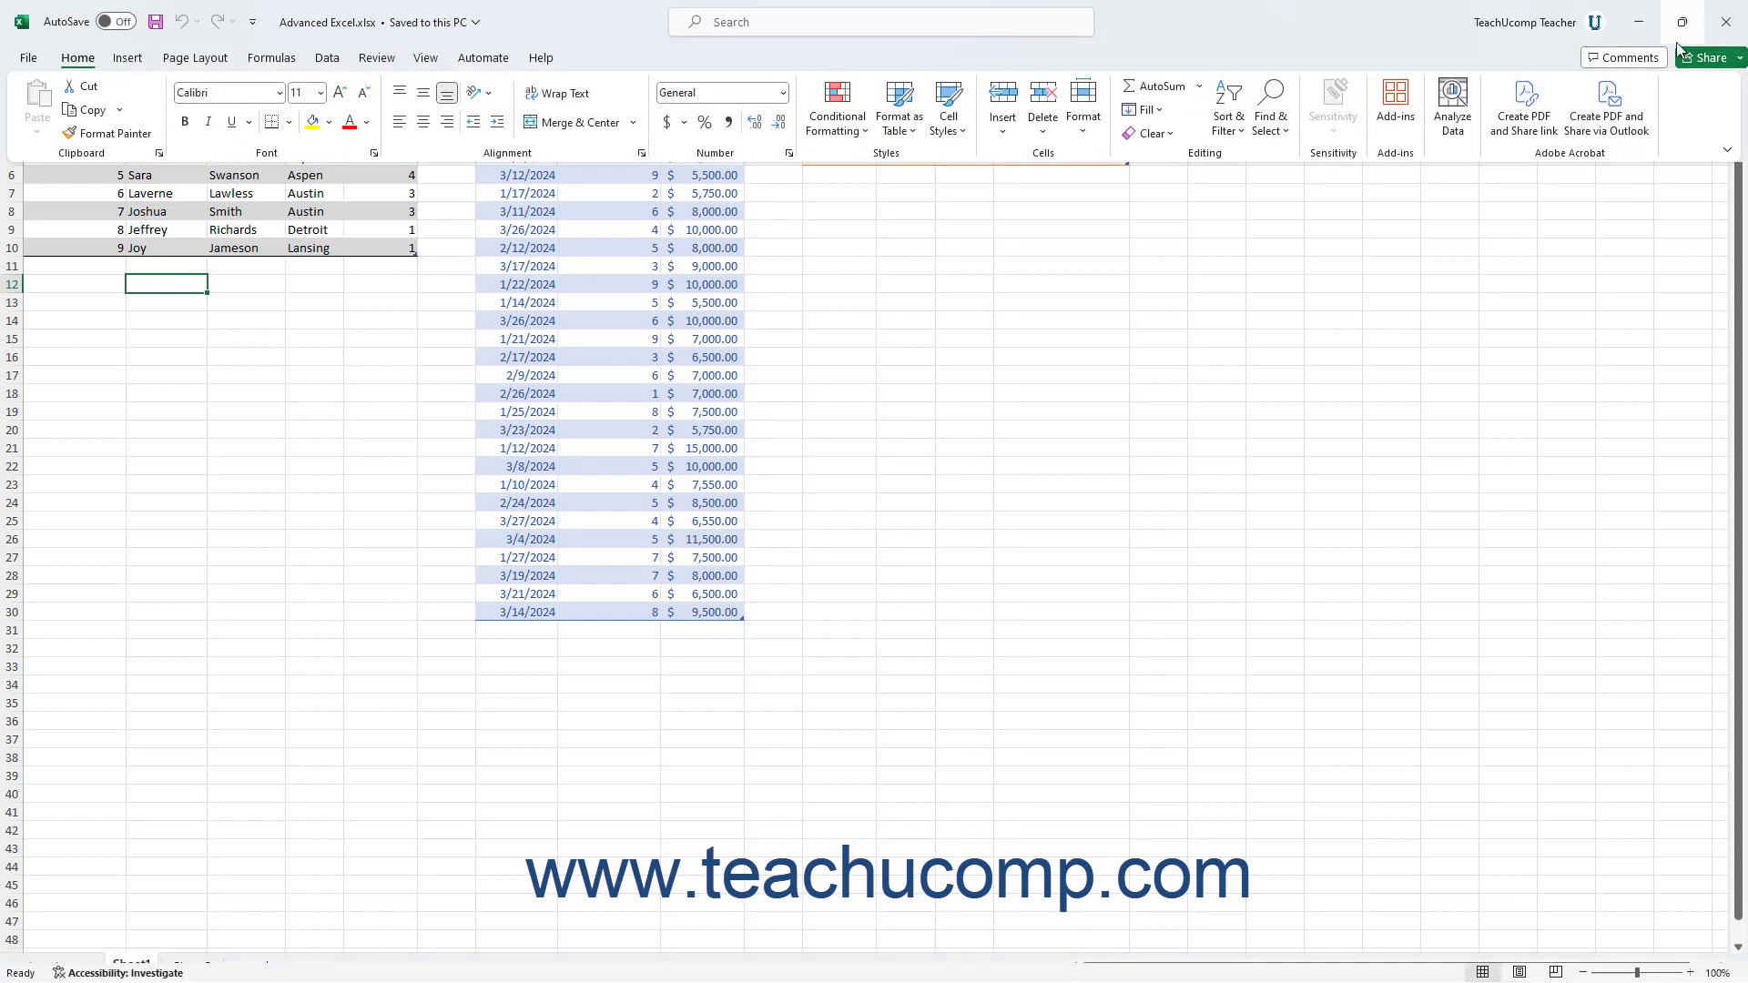
Switch to Show tabs only, peek at Help, then set Always show Ribbon
click(1726, 150)
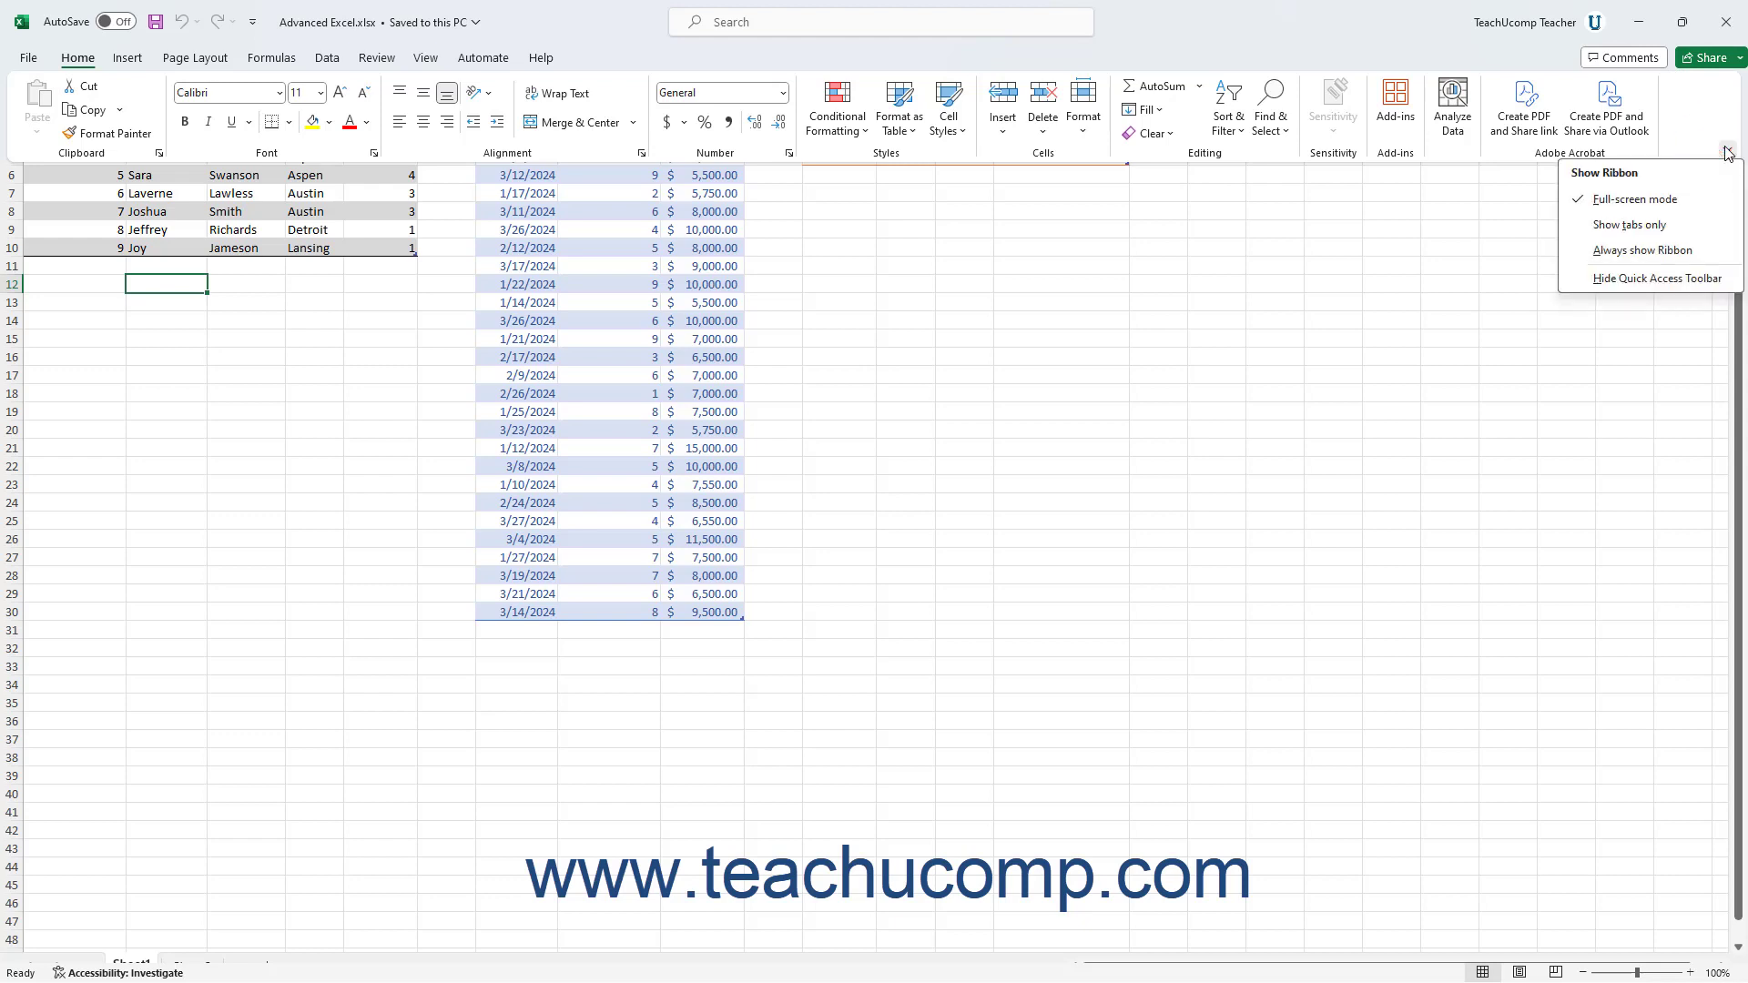
click(1669, 229)
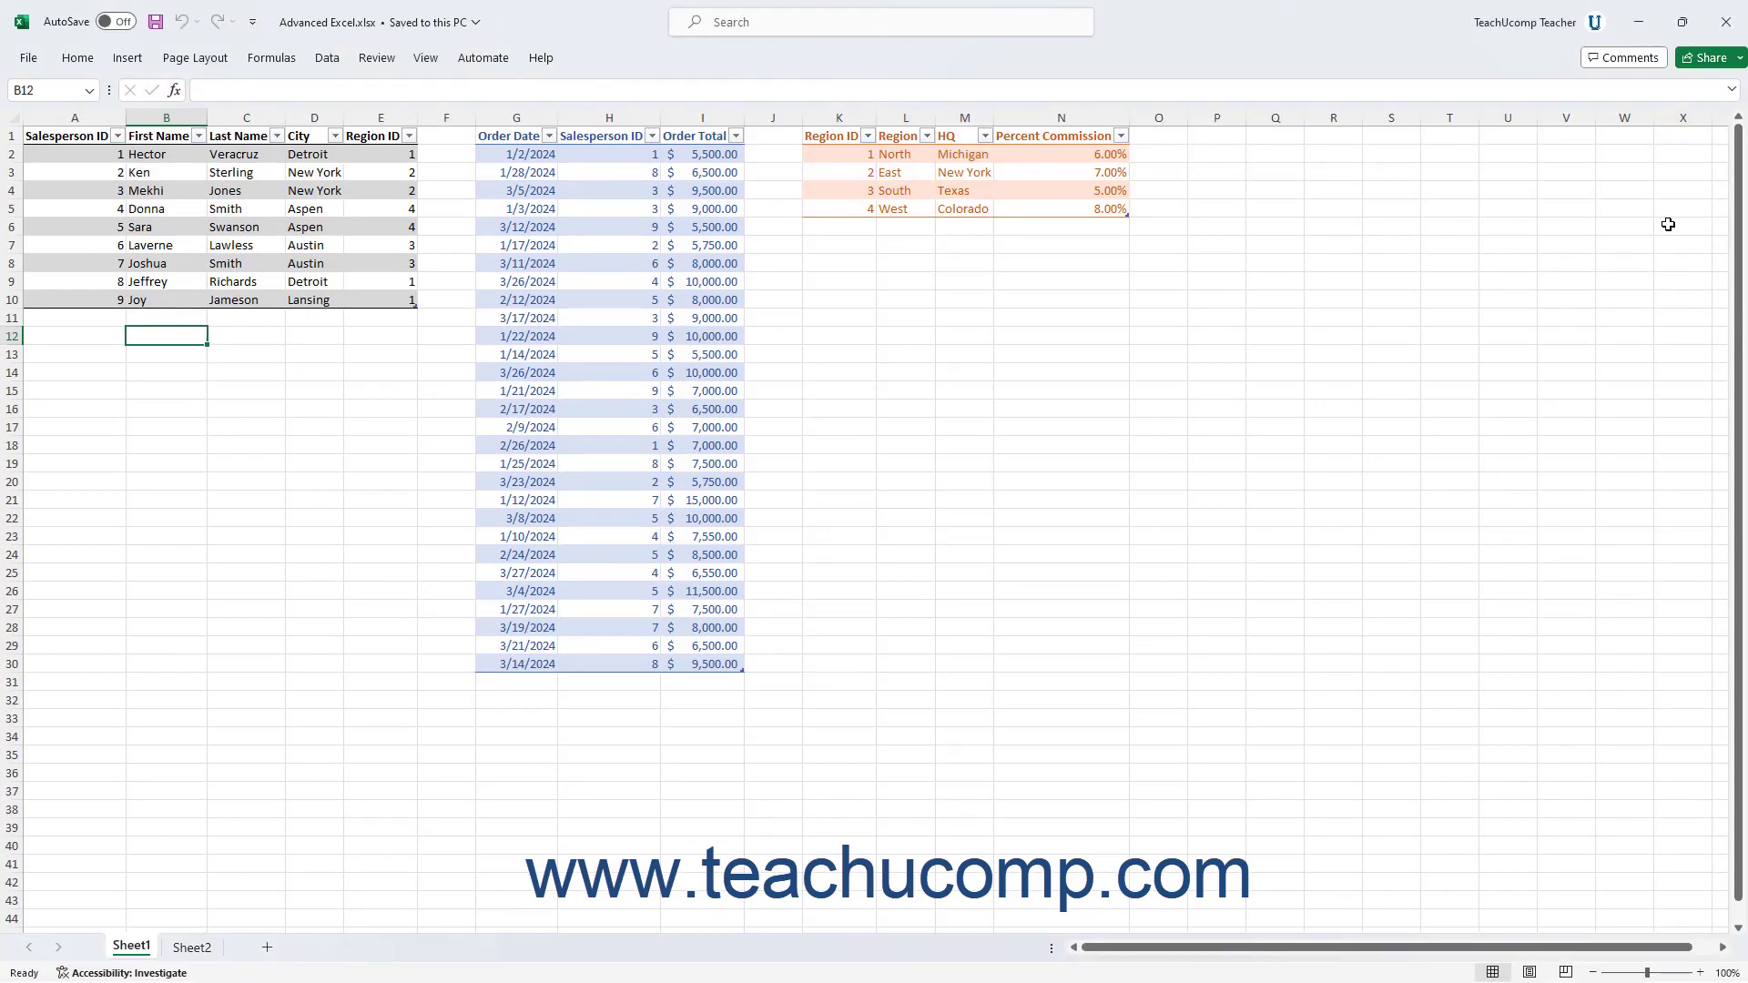
click(538, 60)
click(1723, 150)
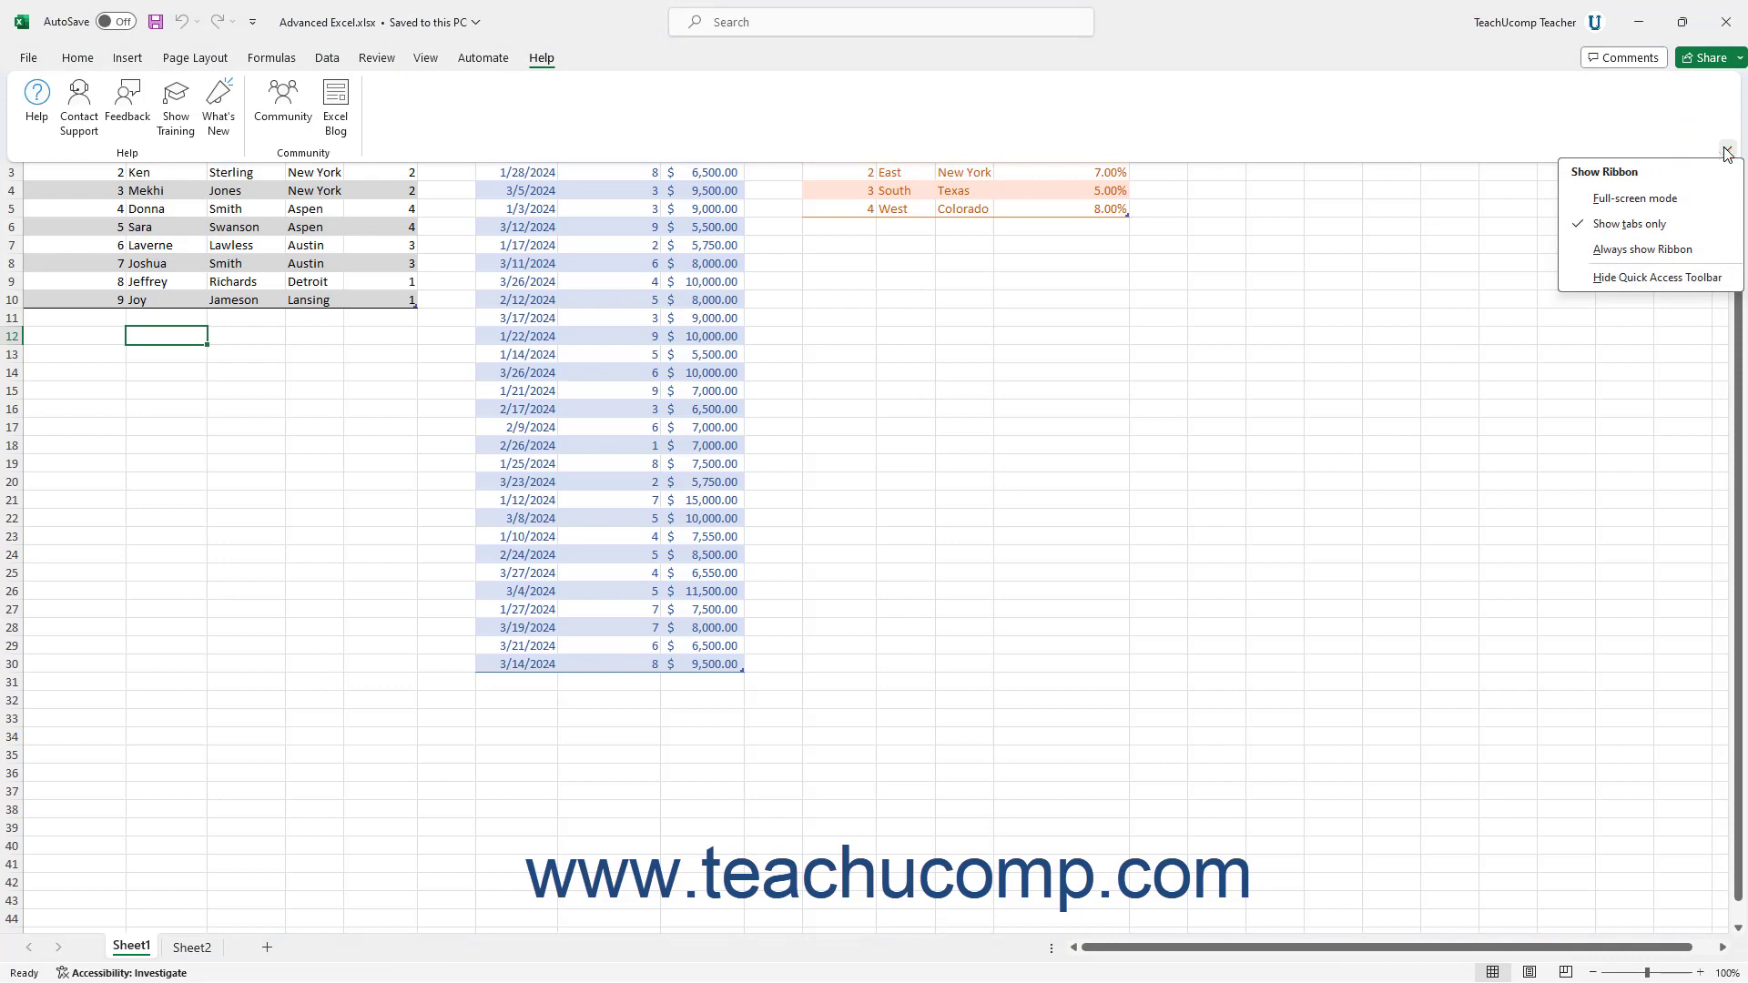
click(1676, 250)
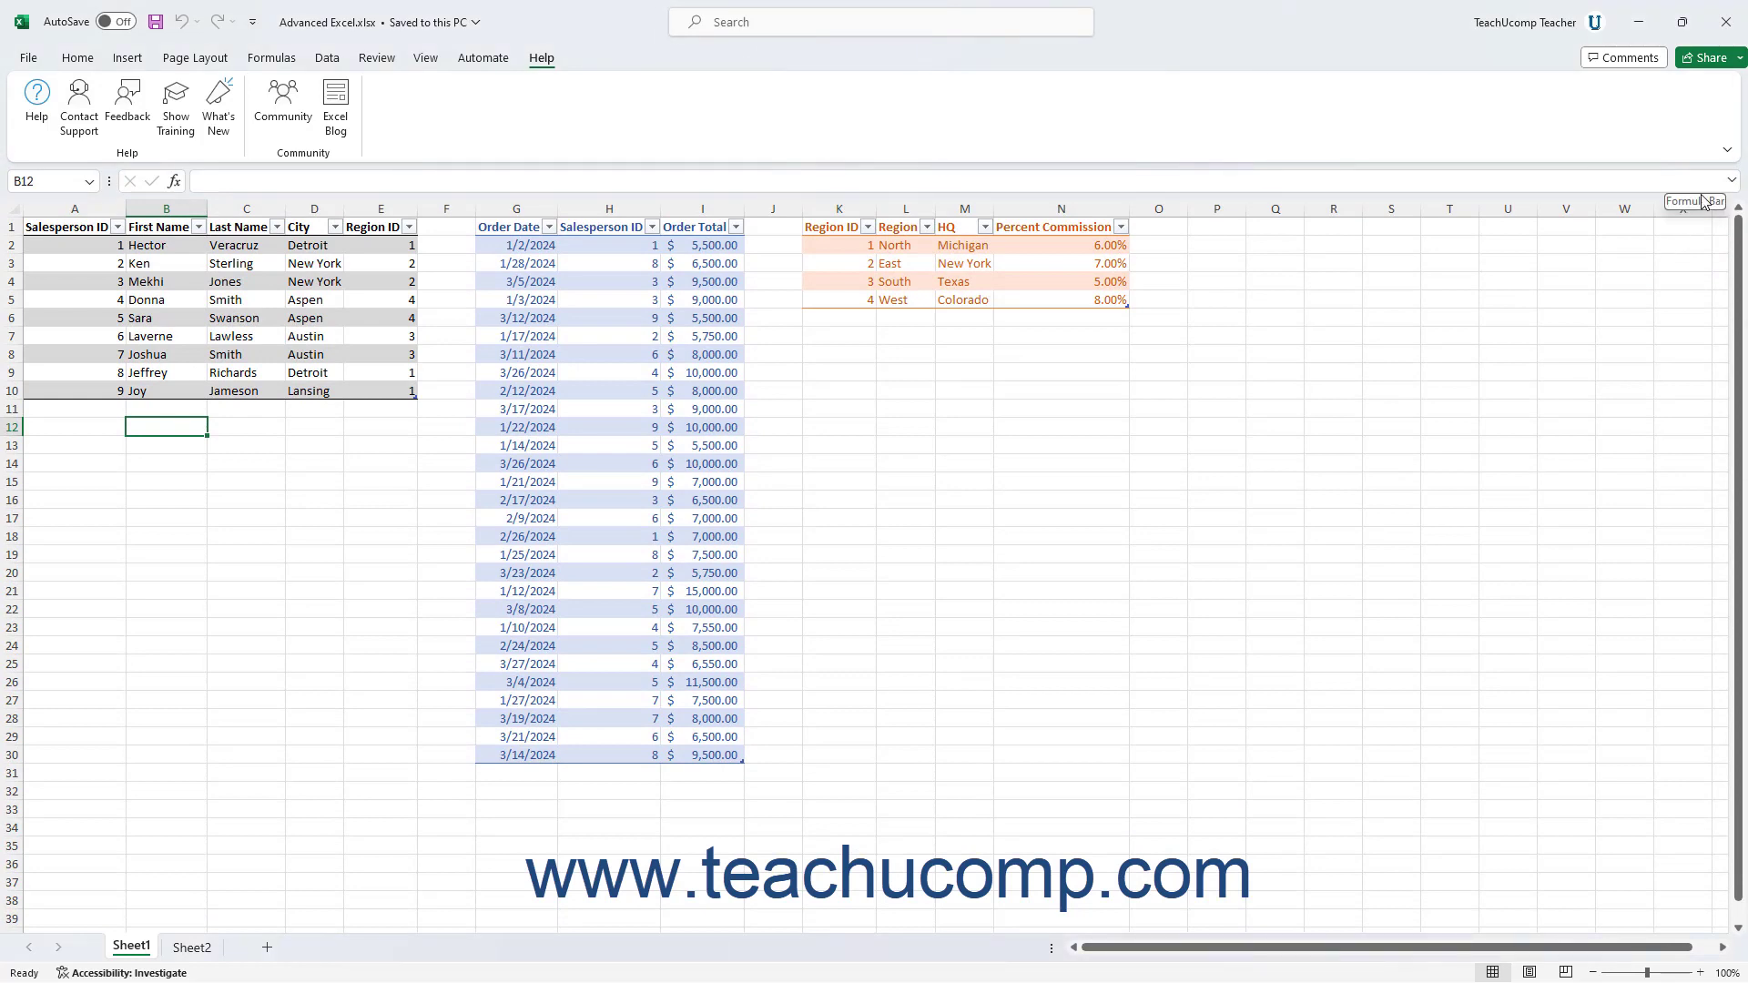
click(1727, 150)
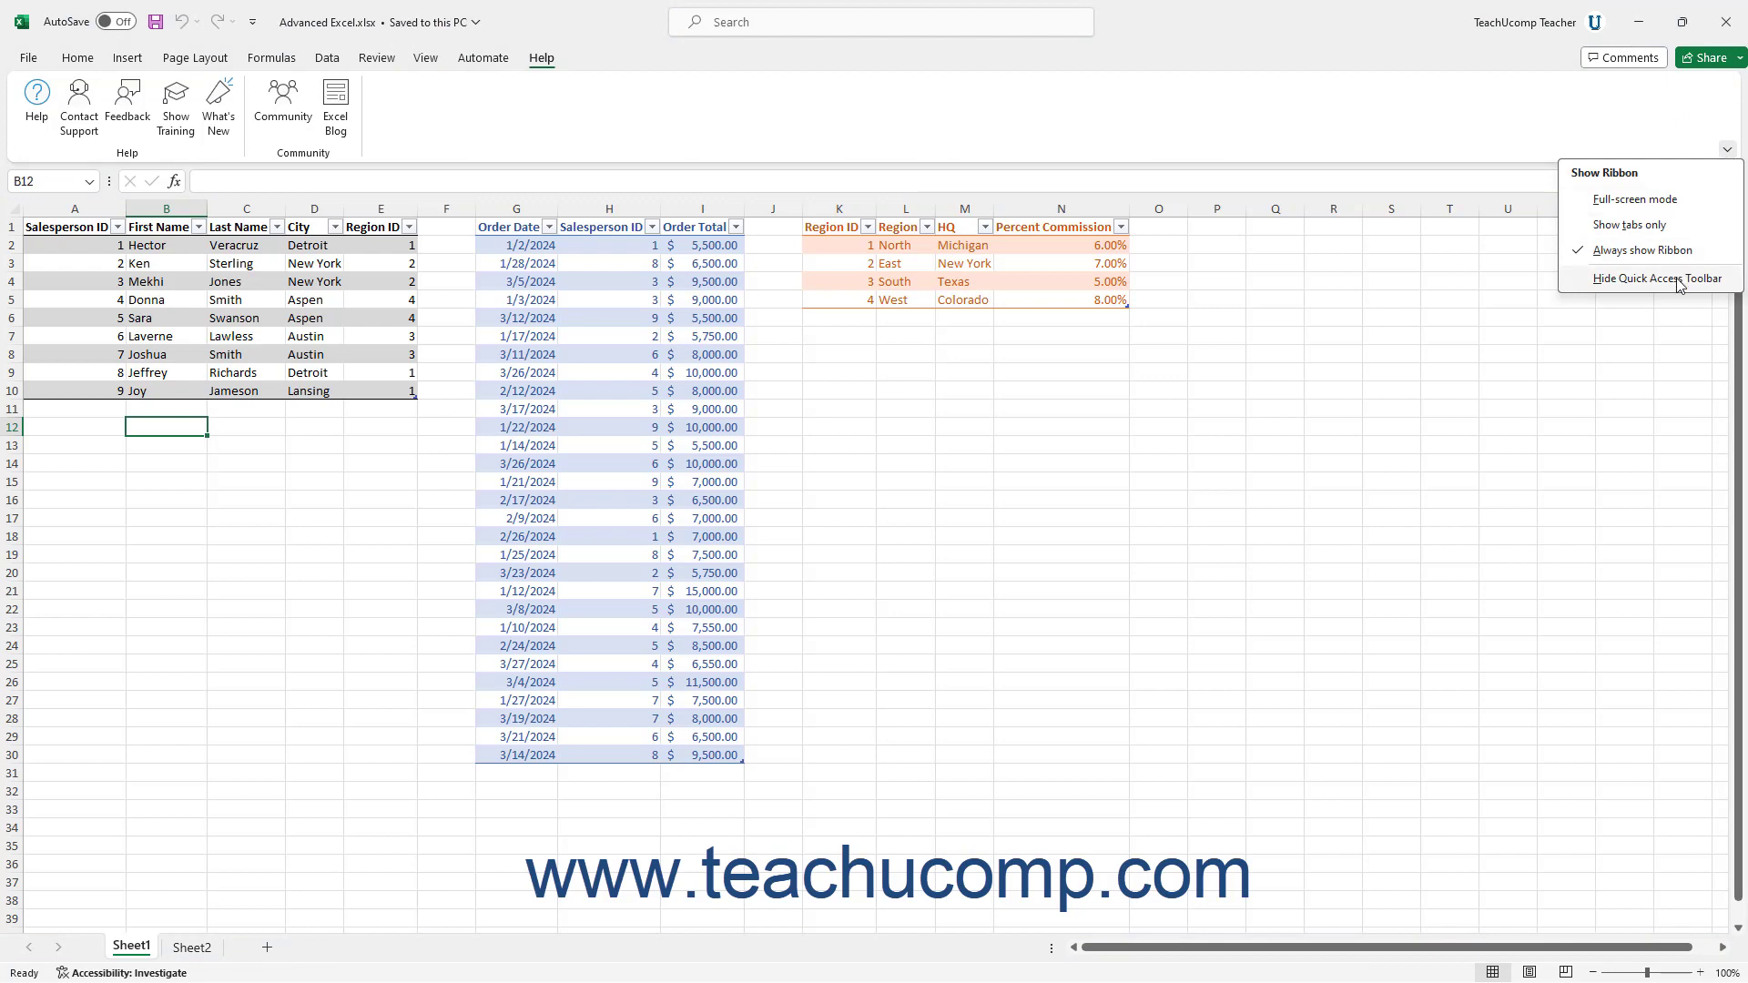
click(1679, 280)
click(1727, 150)
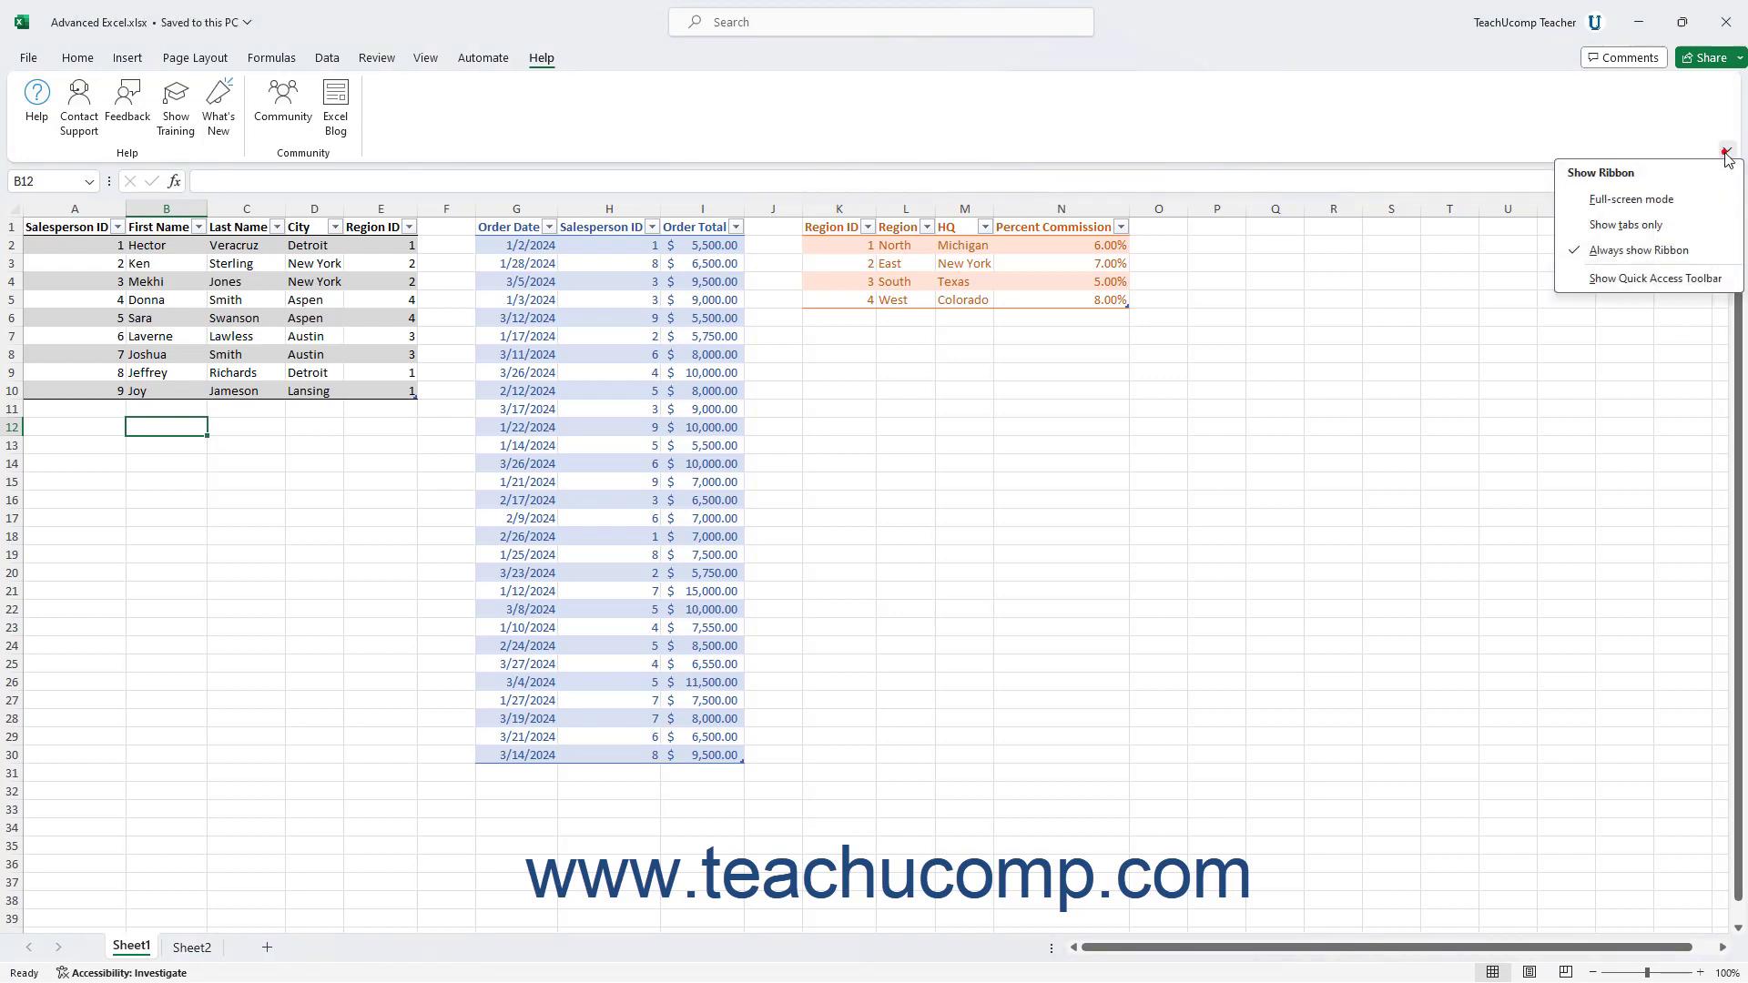
click(1679, 280)
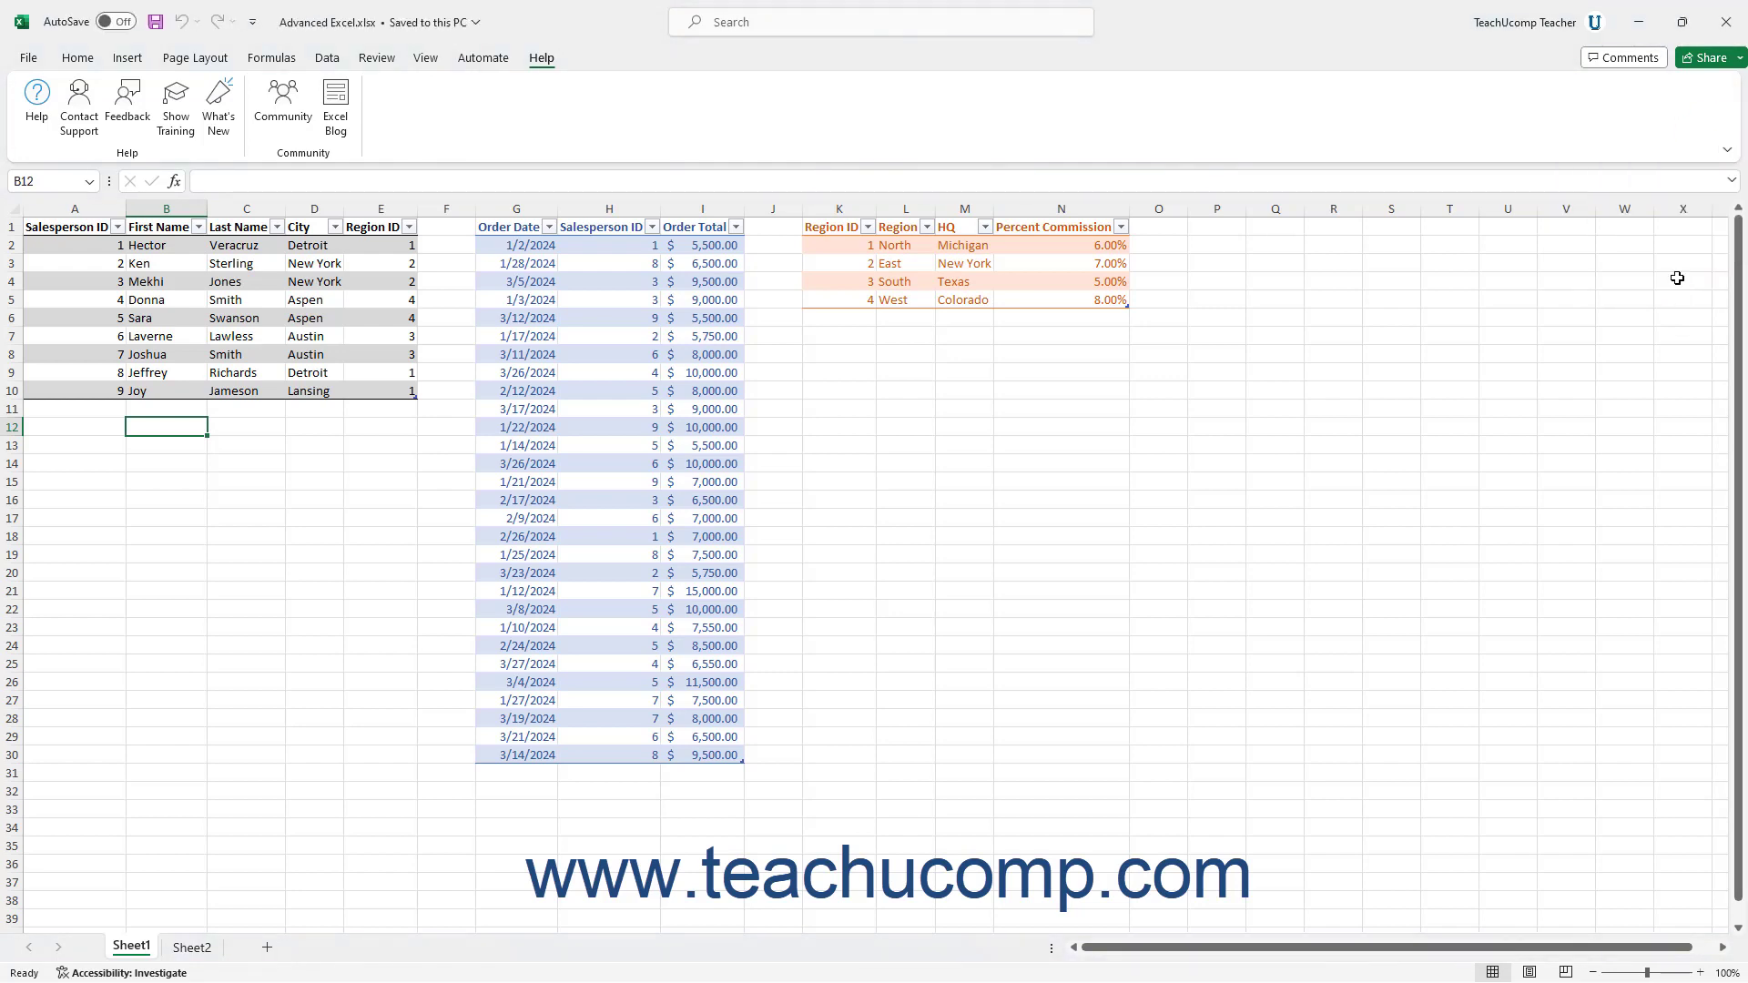